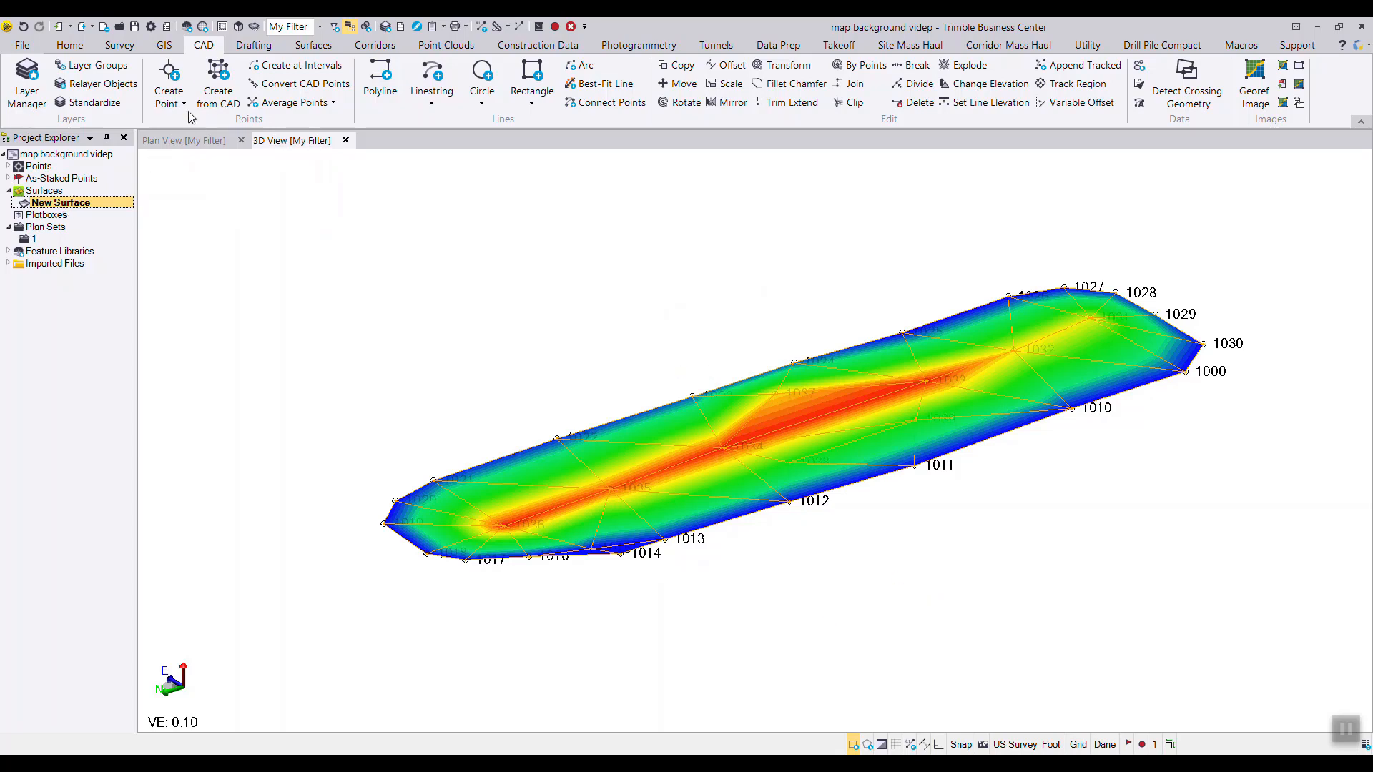
- Shade New Surface by elevation in the Plan View through its properties
left_click(189, 143)
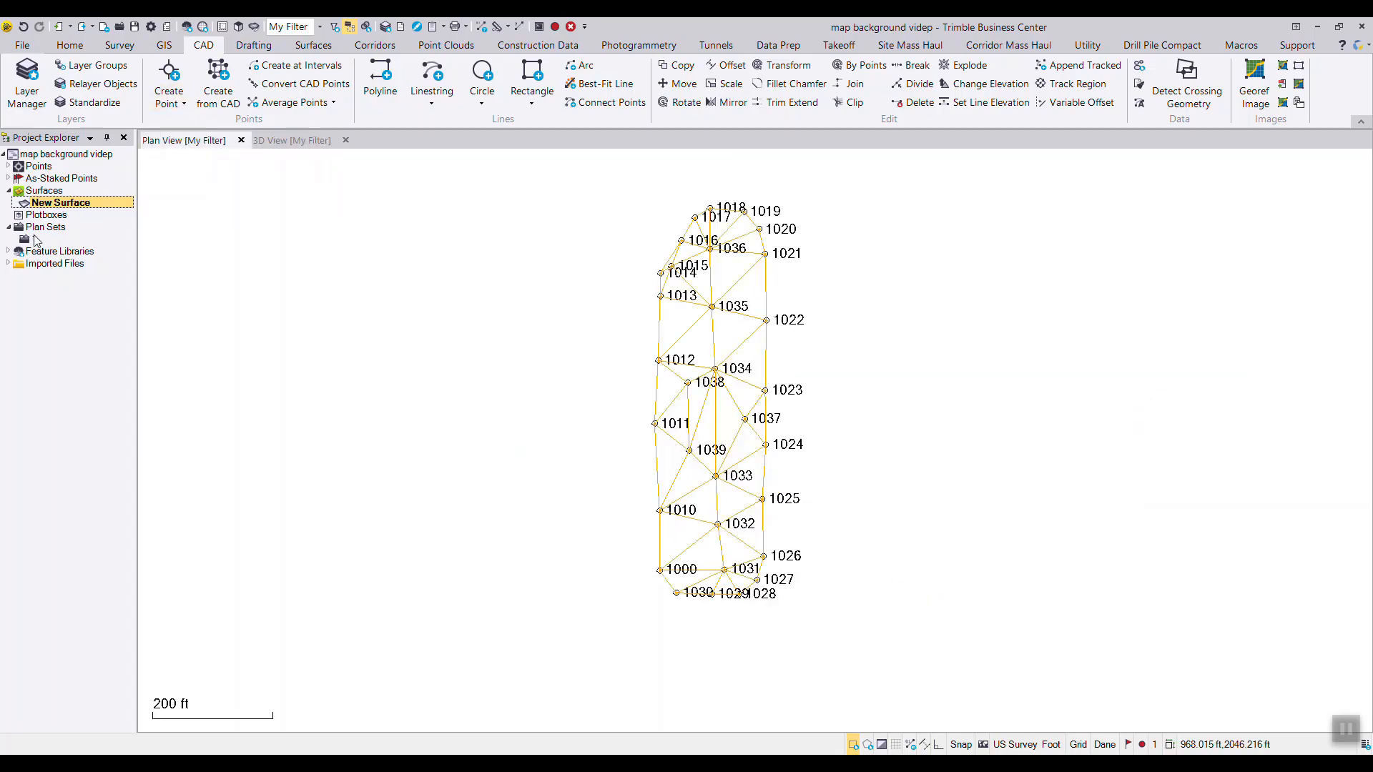
right_click(61, 203)
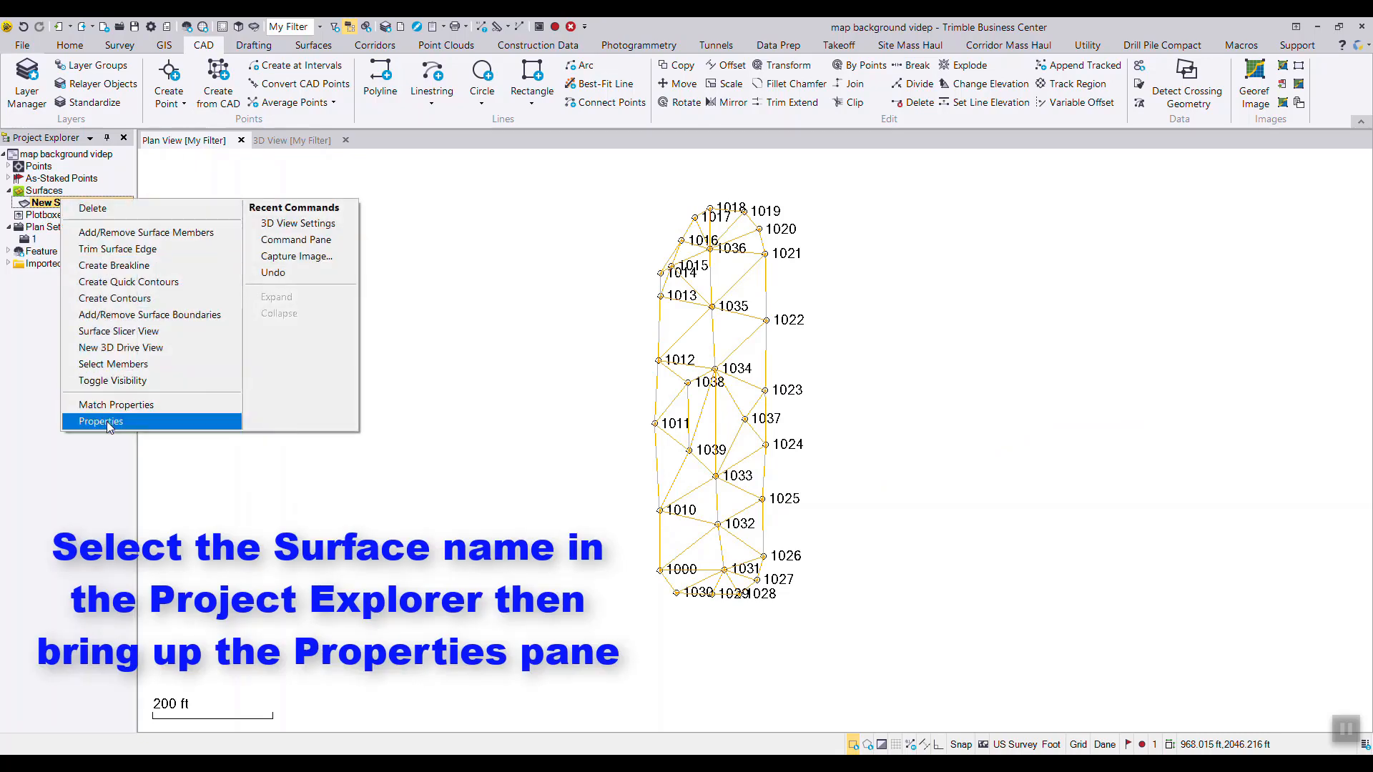
left_click(105, 422)
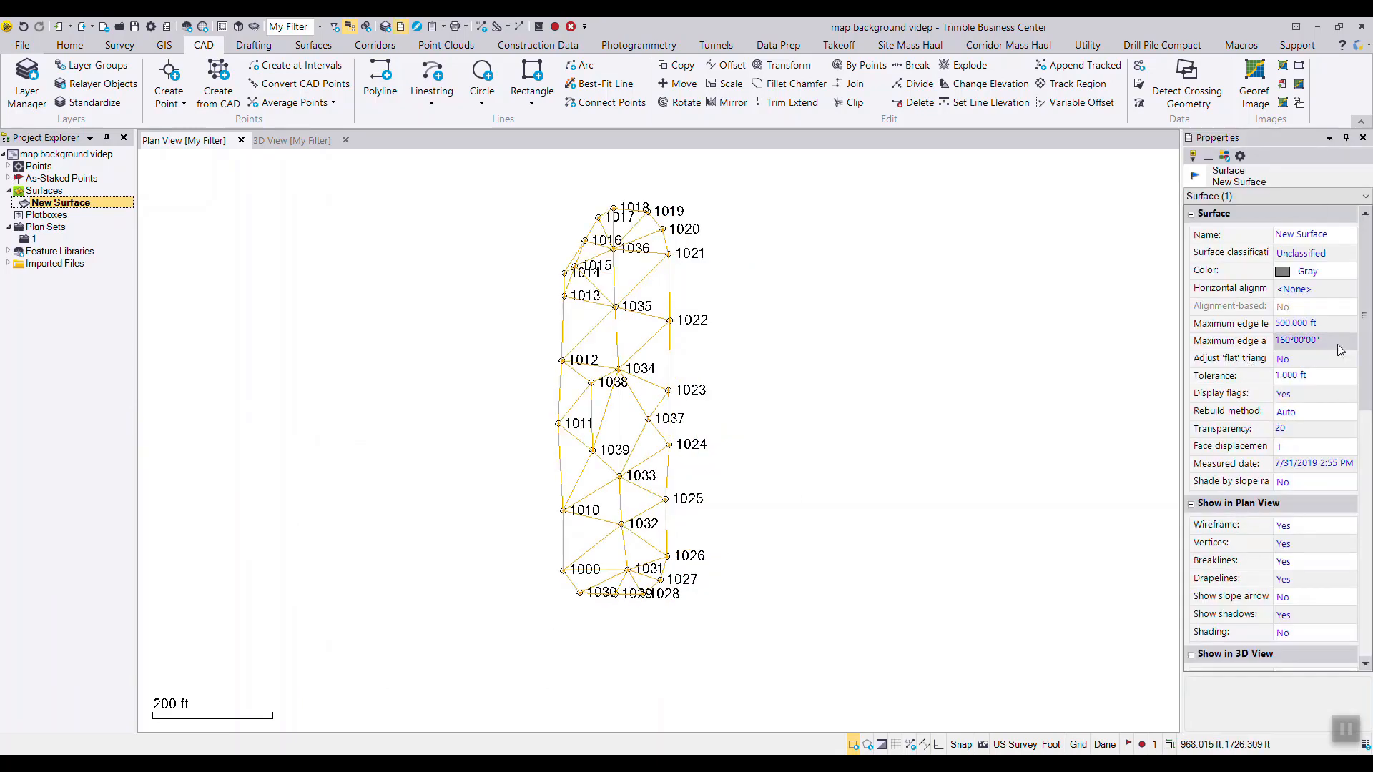
scroll(1273, 322, "down", 5)
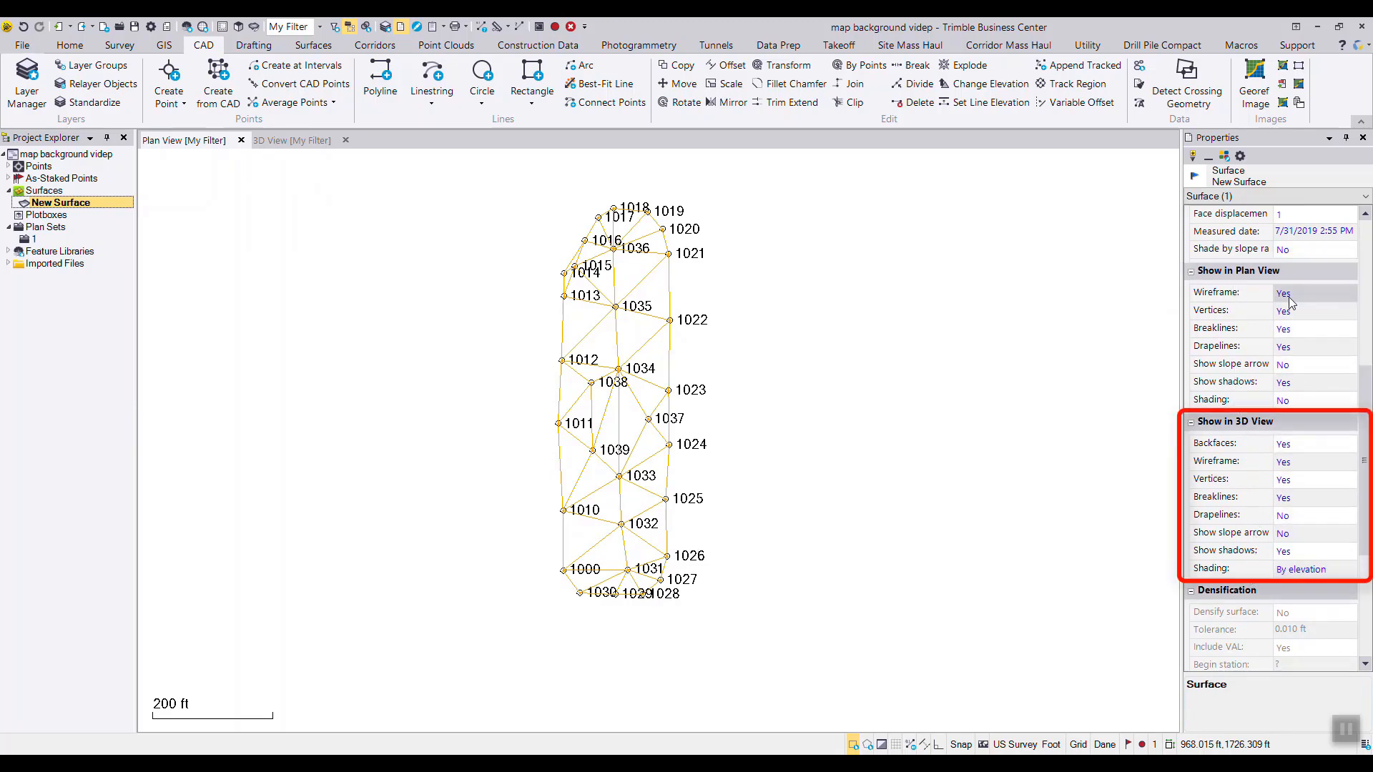
left_click(1287, 402)
left_click(1289, 406)
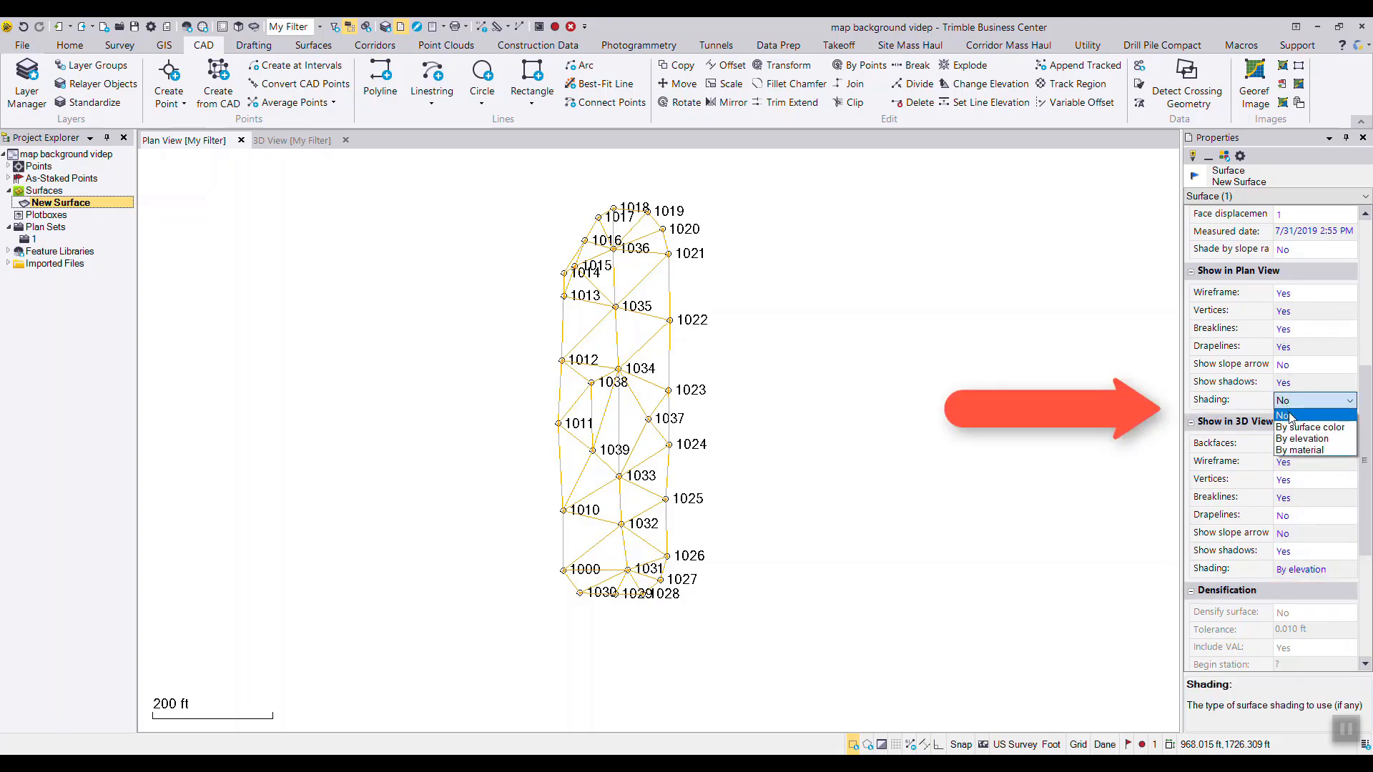
left_click(1301, 439)
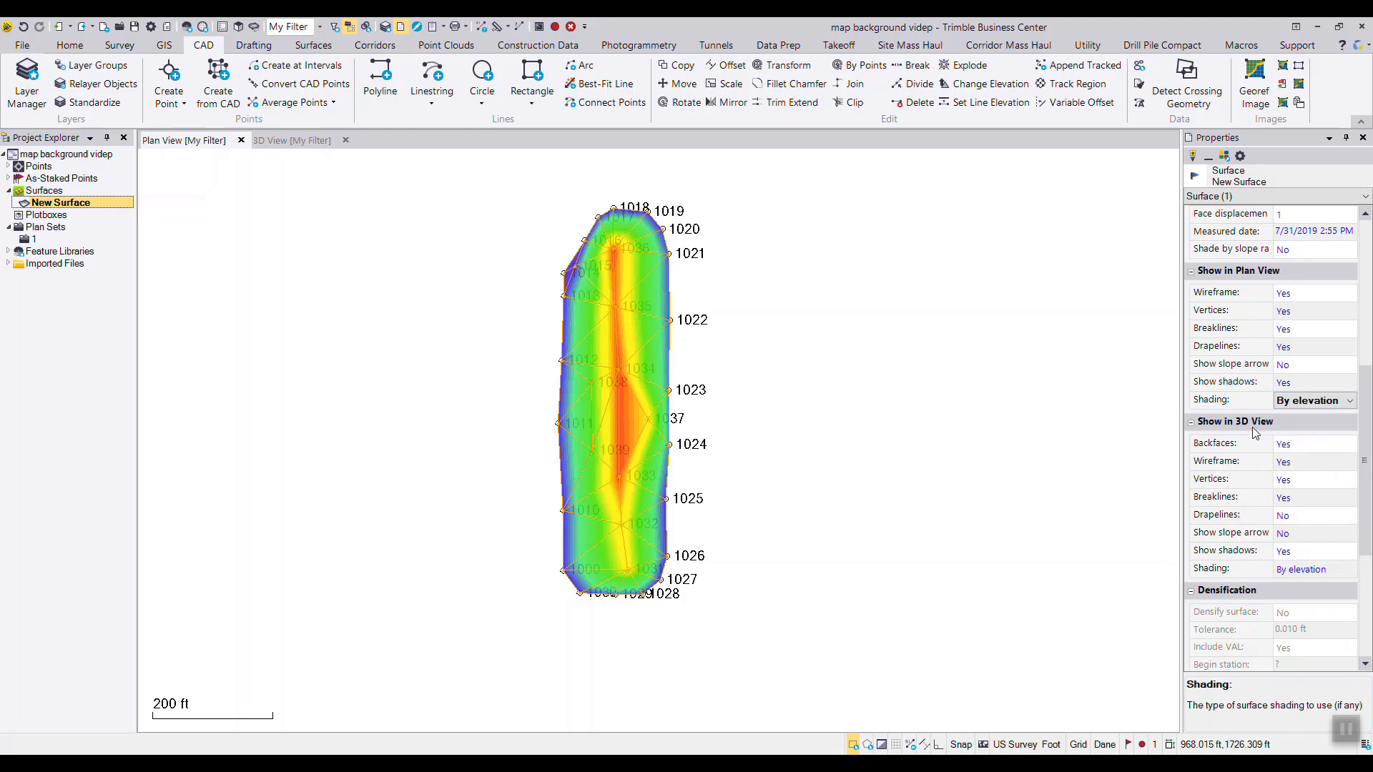
- Hide New Surface's wireframe in the 3D View, then display that view with the surface deselected
left_click(1300, 469)
left_click(1300, 491)
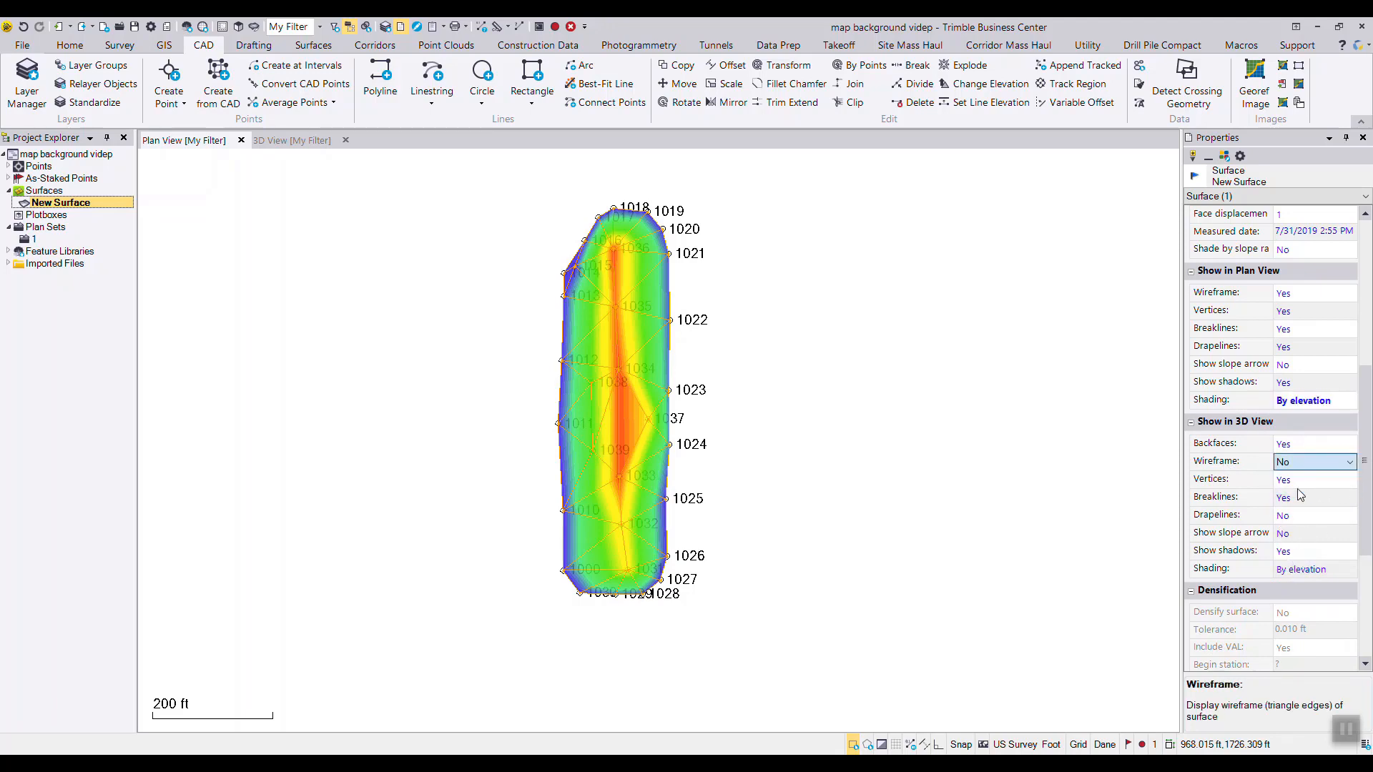
left_click(283, 138)
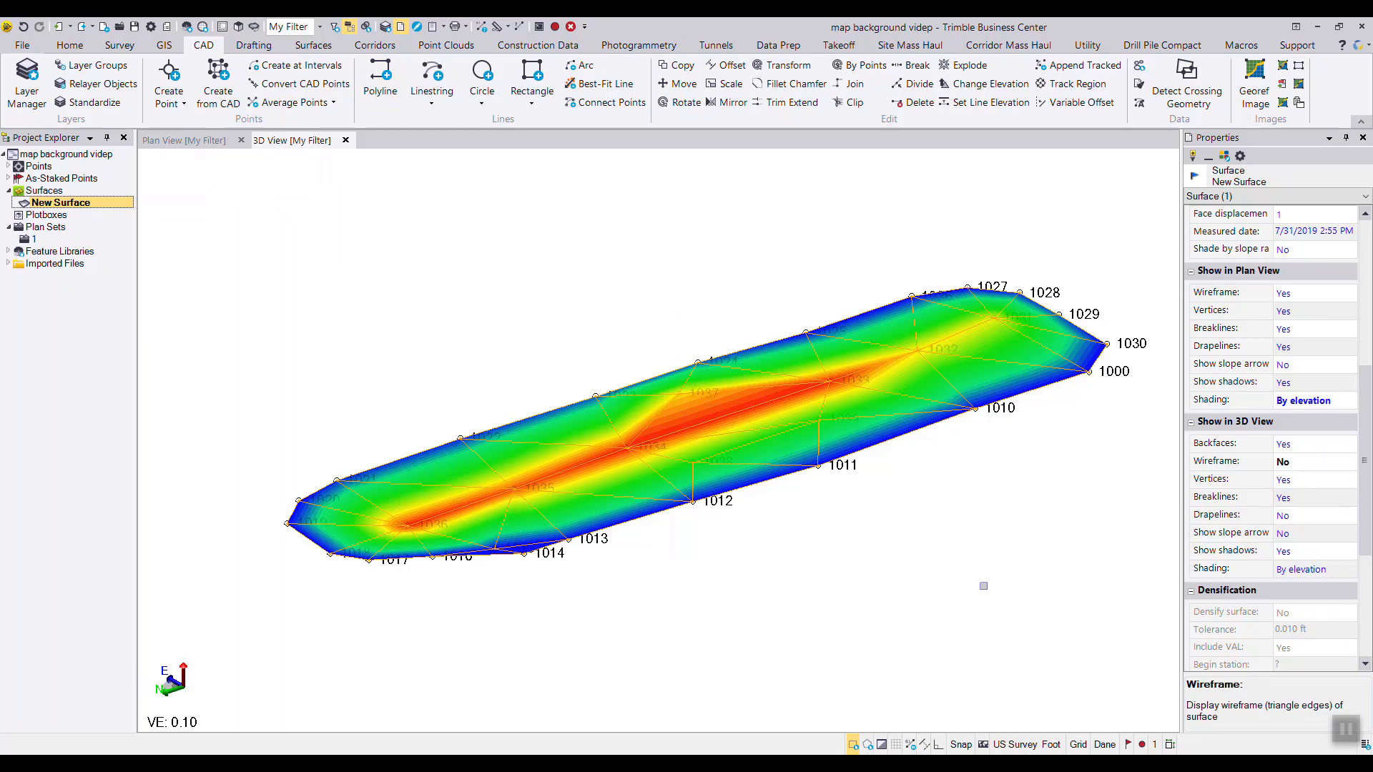
left_click(984, 586)
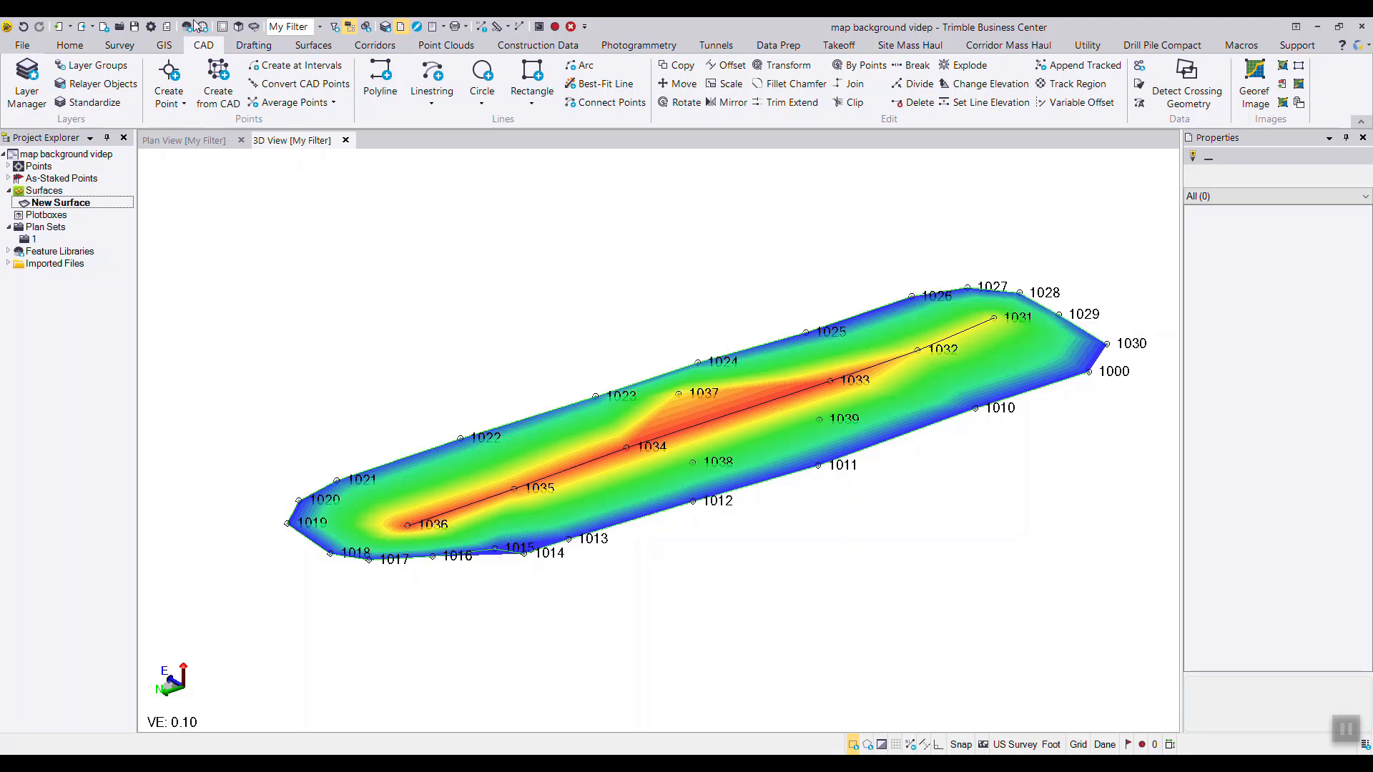
- Find the 3D View Settings command by searching the commands for "3d" and open it
left_click(539, 27)
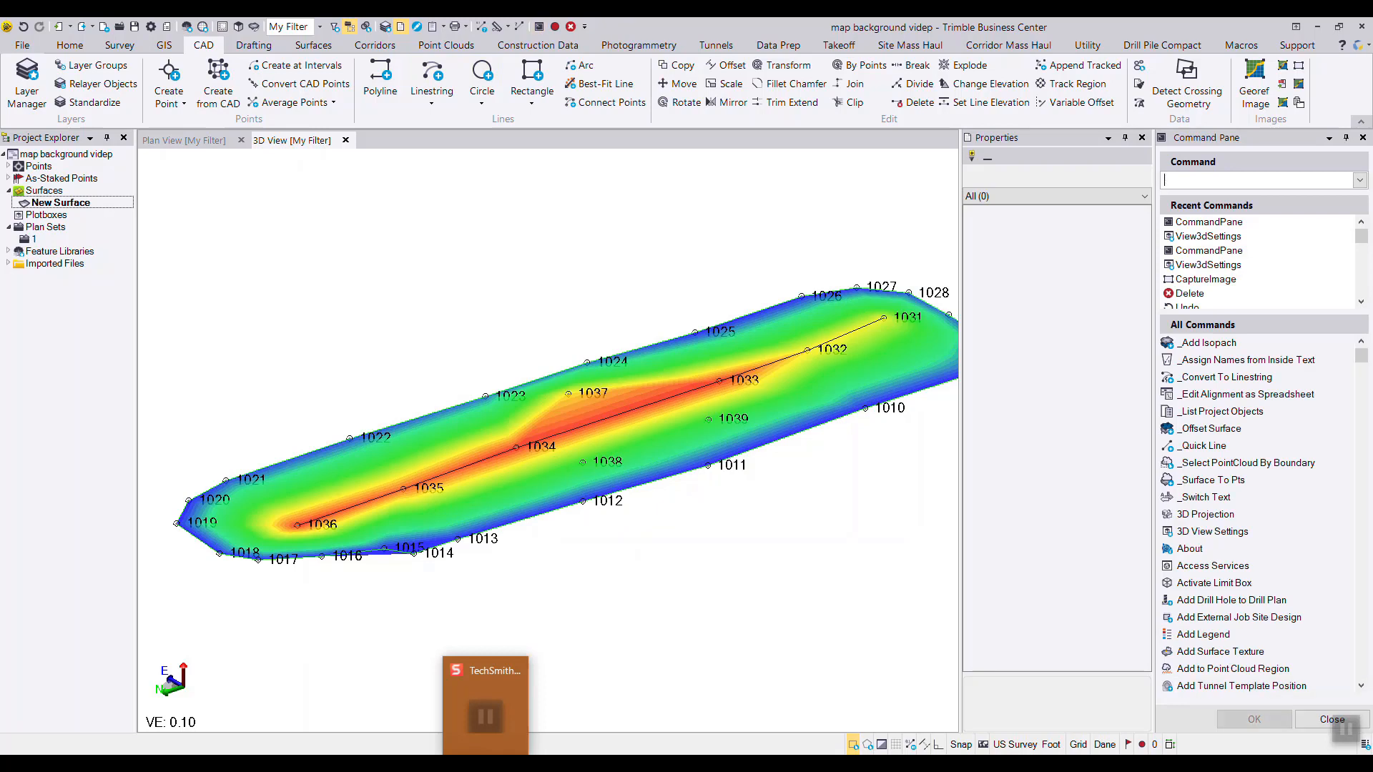
type("3d")
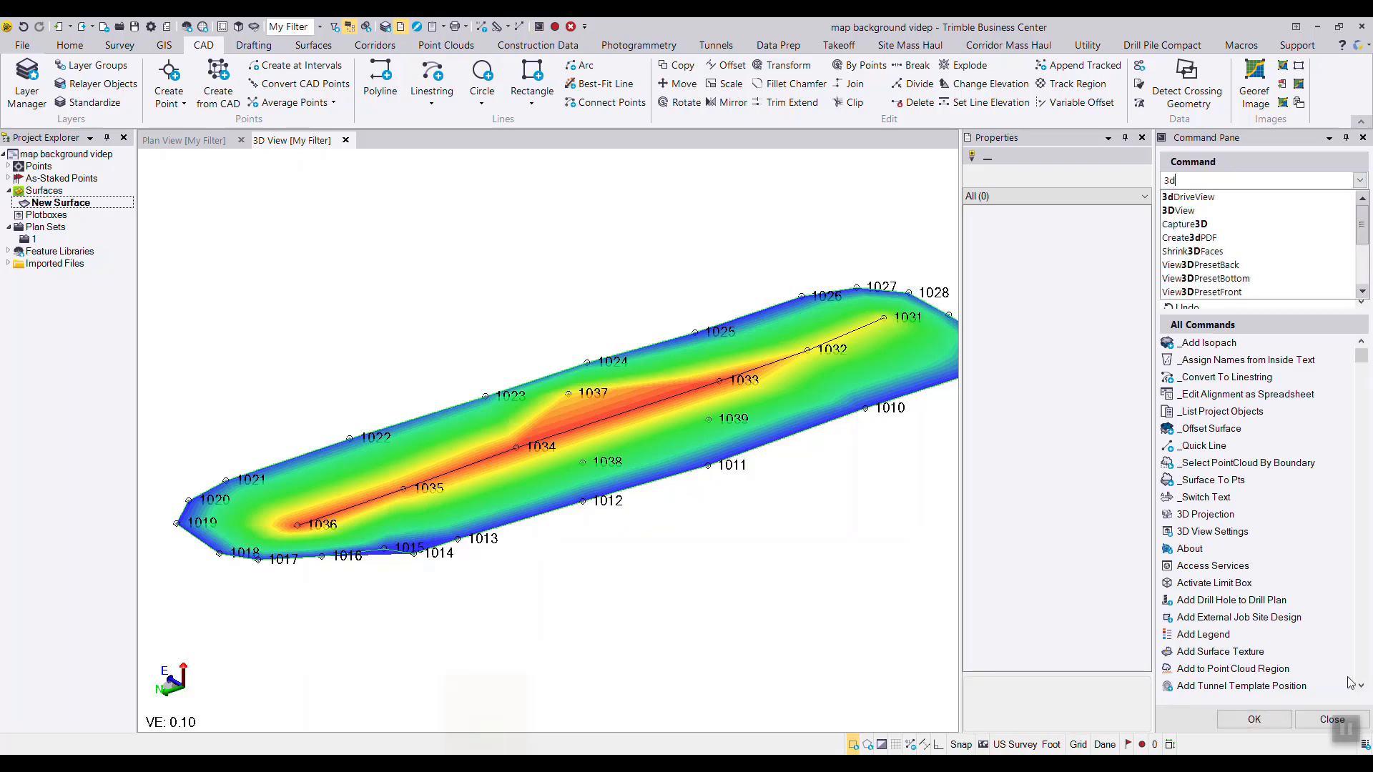
scroll(1249, 262, "down", 2)
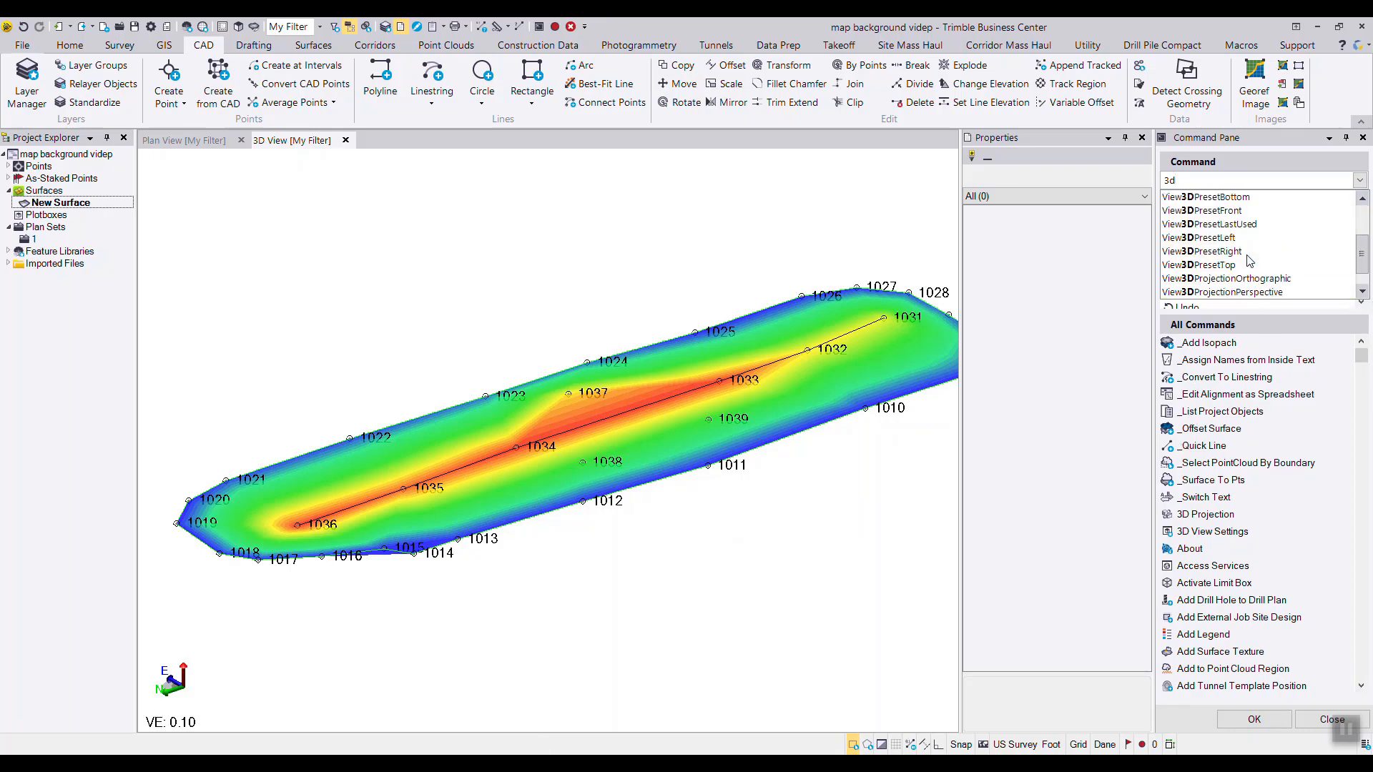
scroll(1249, 261, "down", 1)
left_click(1207, 295)
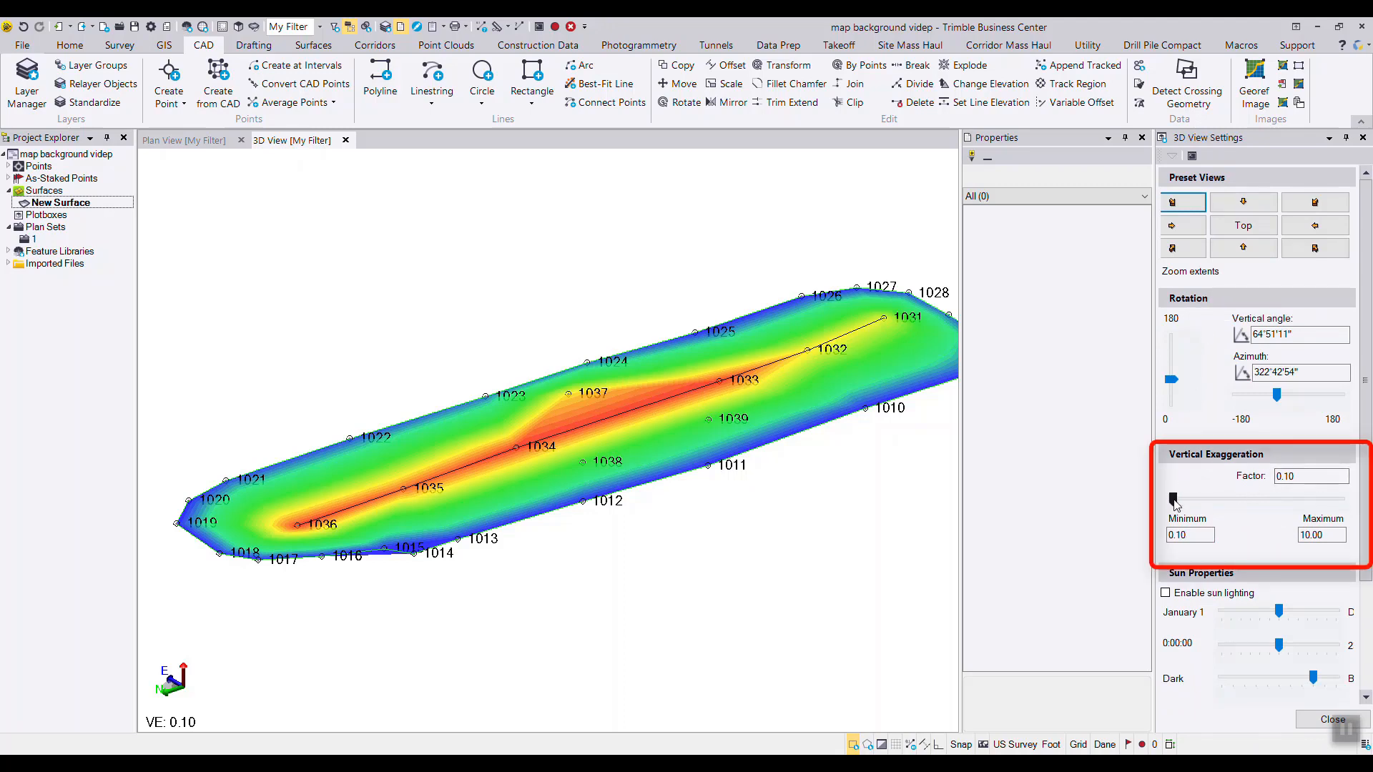
- Raise the vertical exaggeration factor to 3.20 and rotate the 3D view so both long sides of the surface can be inspected
left_click_drag(1174, 499, 1183, 500)
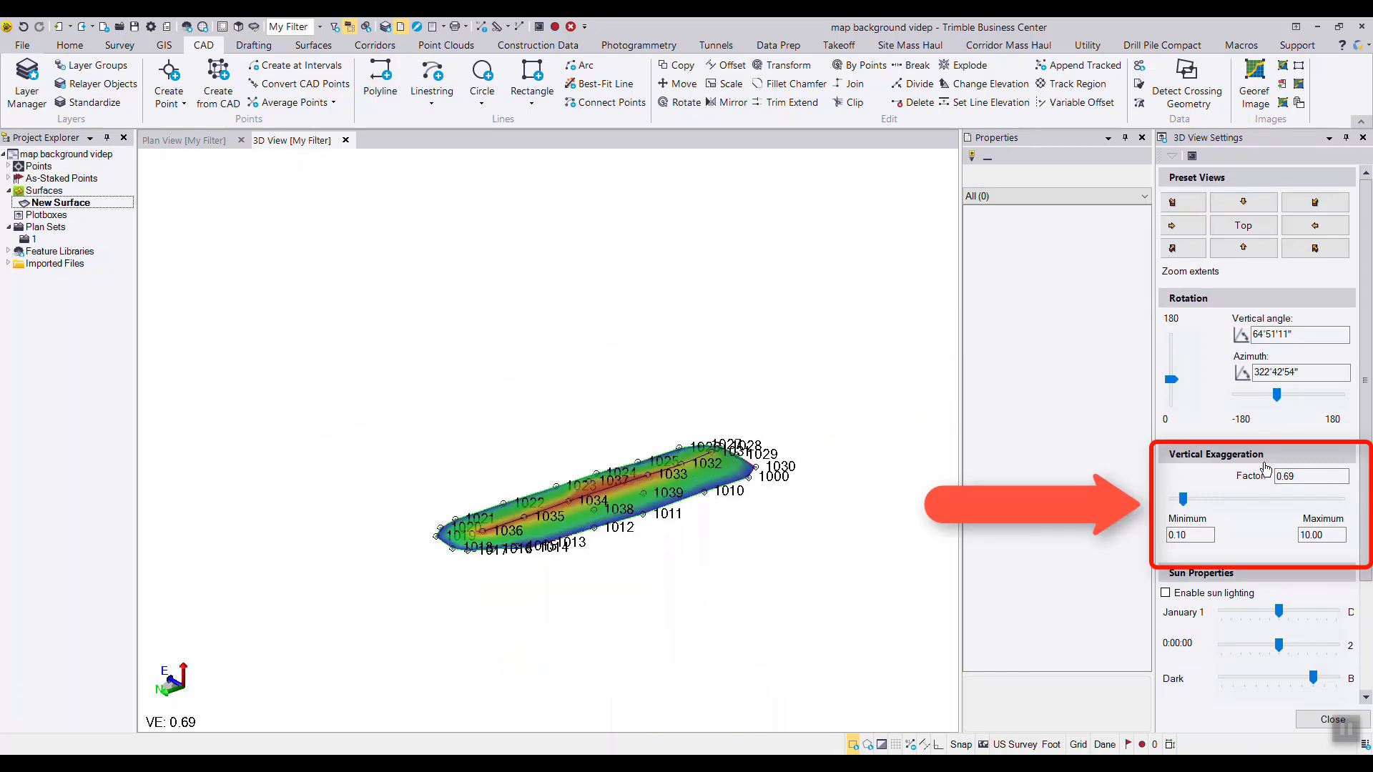
left_click_drag(1182, 500, 1217, 503)
middle_click_drag(739, 548, 711, 291)
scroll(611, 497, "up", 7)
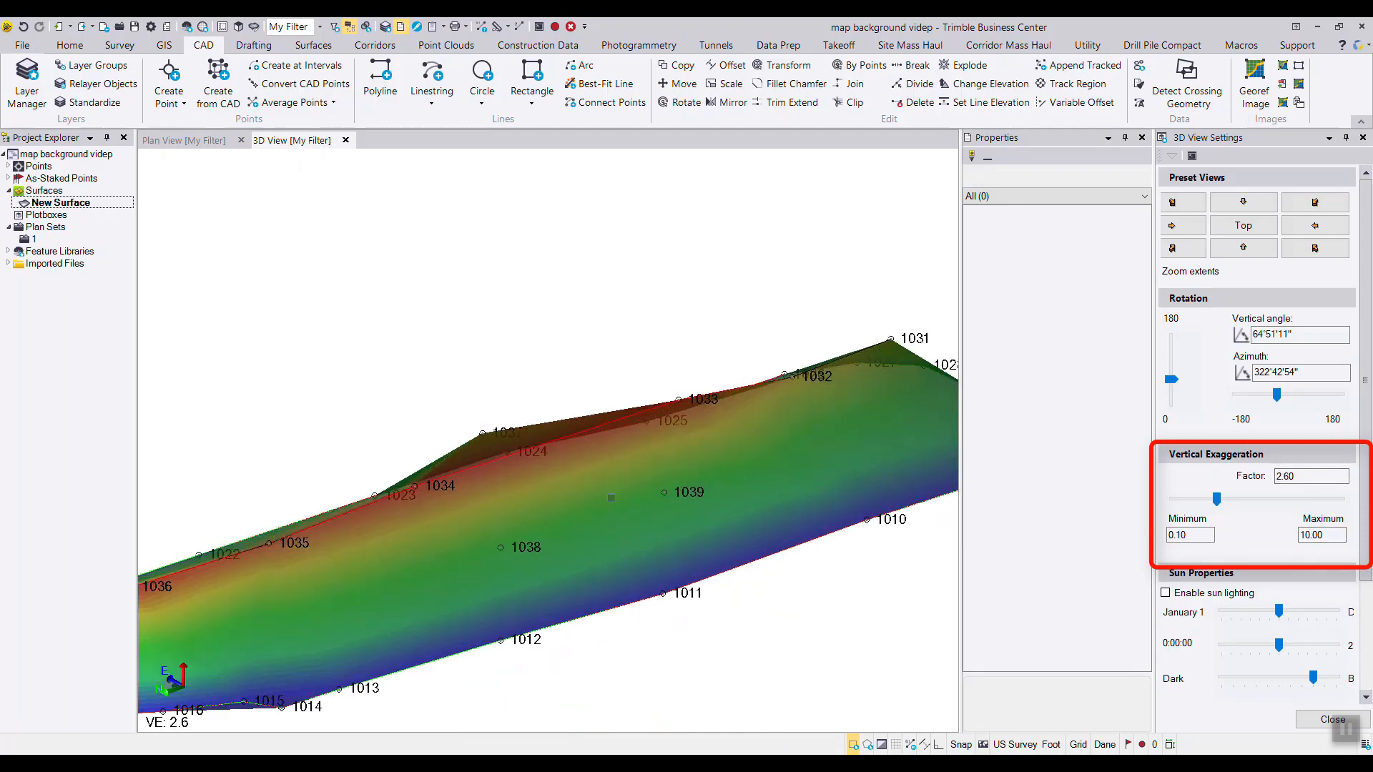
scroll(611, 498, "down", 5)
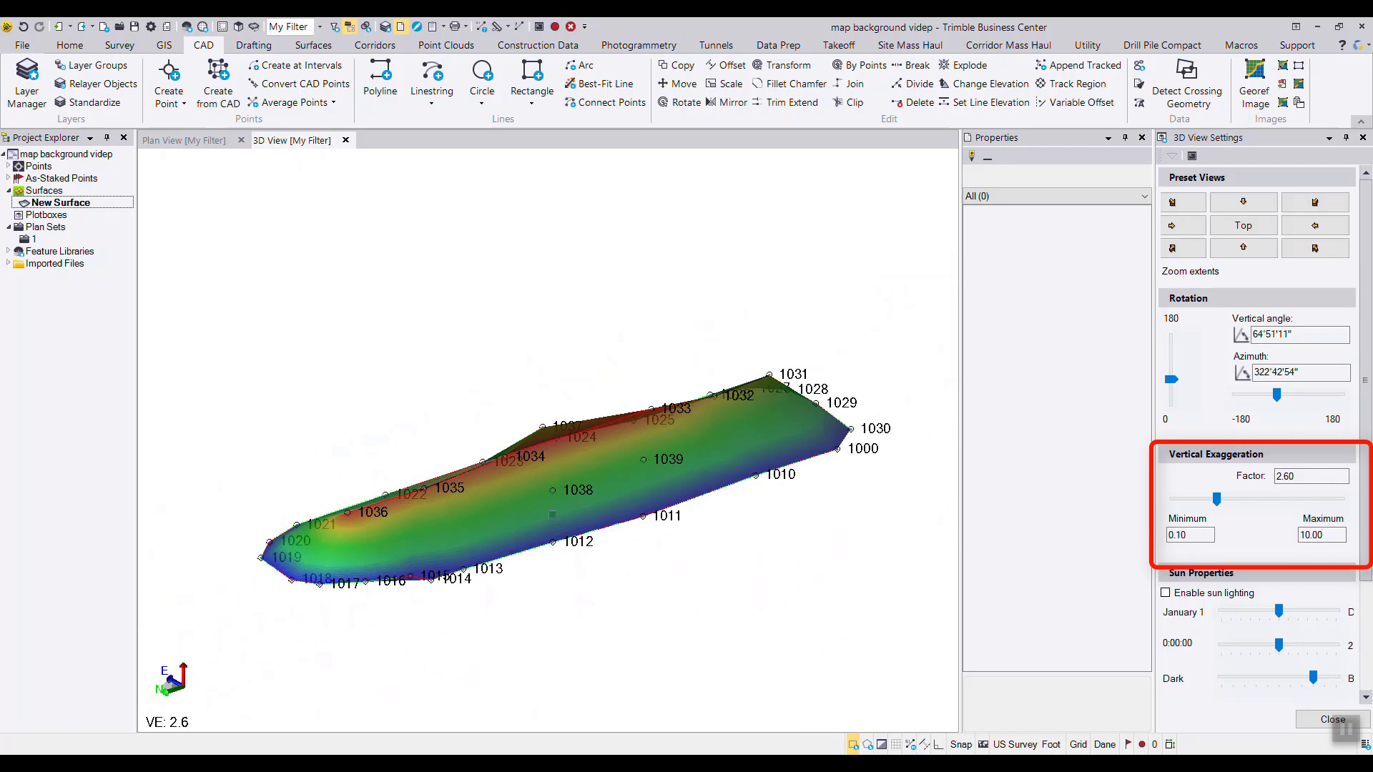
mouse_move(577, 538)
right_mouse_down()
mouse_move(681, 557)
mouse_move(745, 512)
right_mouse_up()
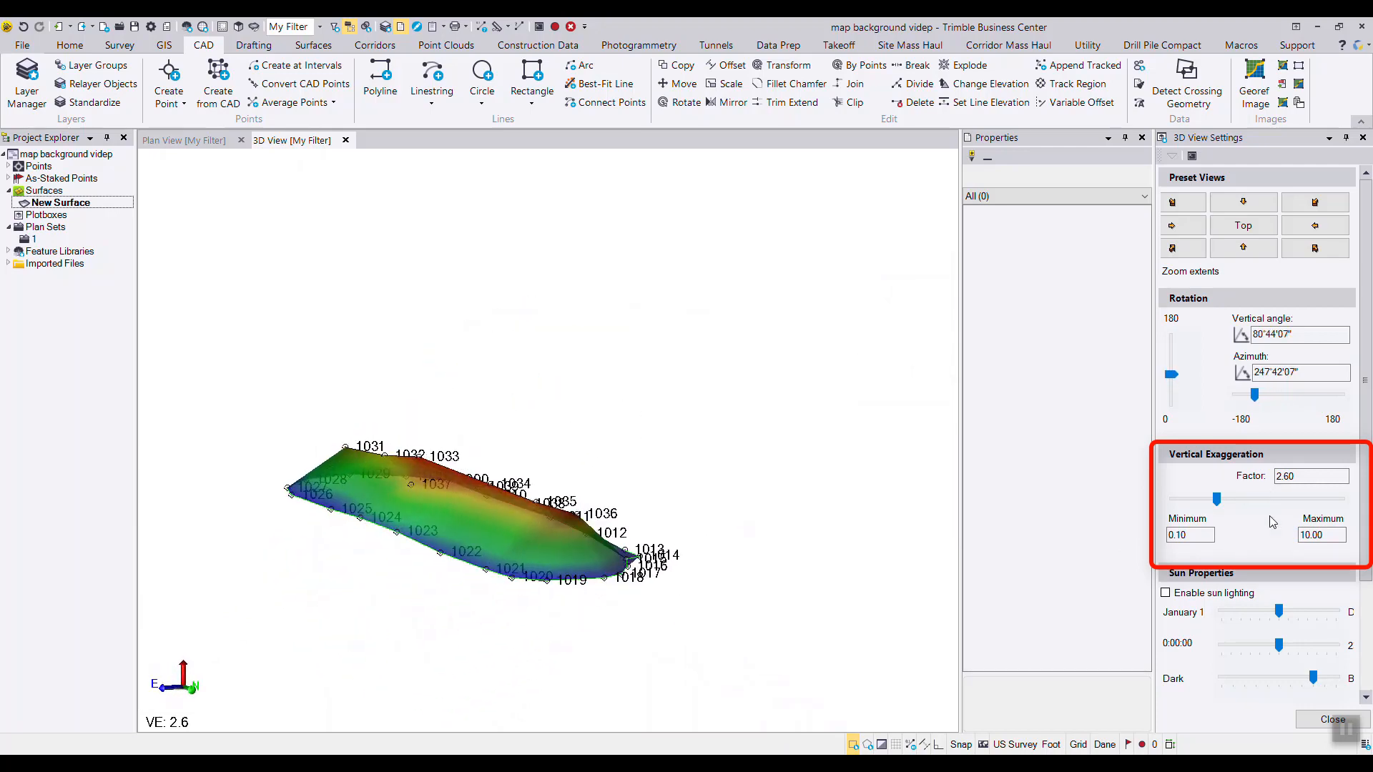
left_click_drag(1217, 500, 1228, 503)
middle_click_drag(723, 556, 818, 460)
mouse_move(751, 556)
right_mouse_down()
mouse_move(694, 573)
mouse_move(650, 564)
mouse_move(861, 604)
mouse_move(823, 600)
right_mouse_up()
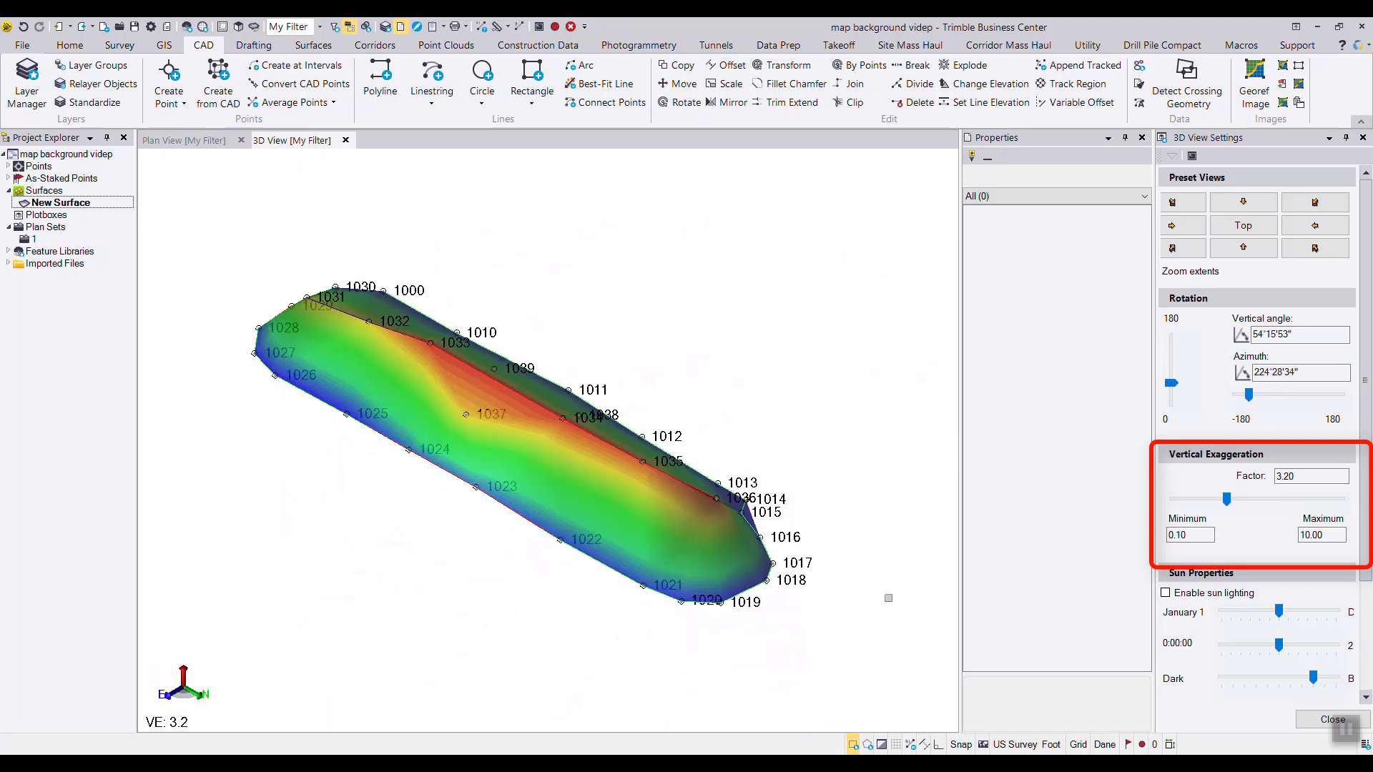
left_click(1301, 476)
double_click(1301, 476)
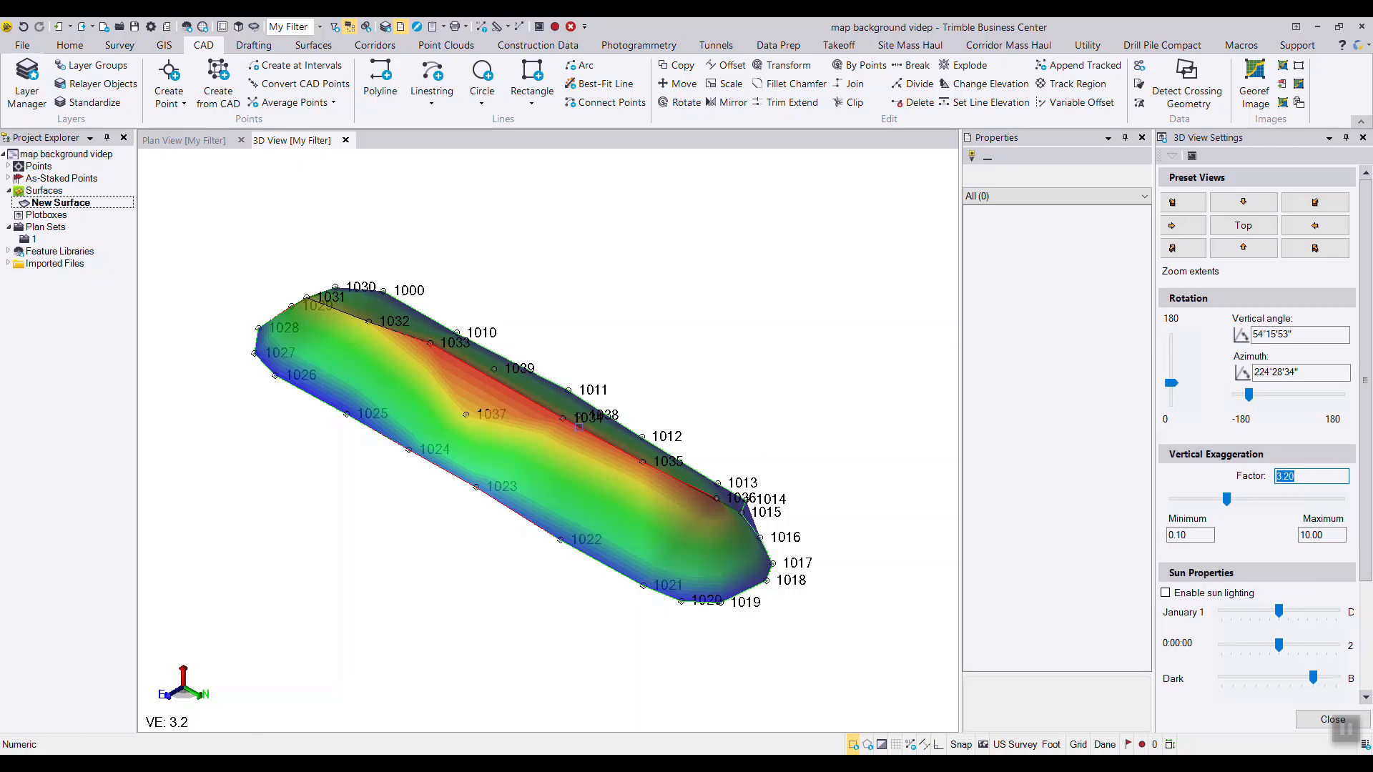
- Select all objects in the 3D view, export them to Google Earth, inspect their location on the imagery and close Google Earth
left_click(178, 141)
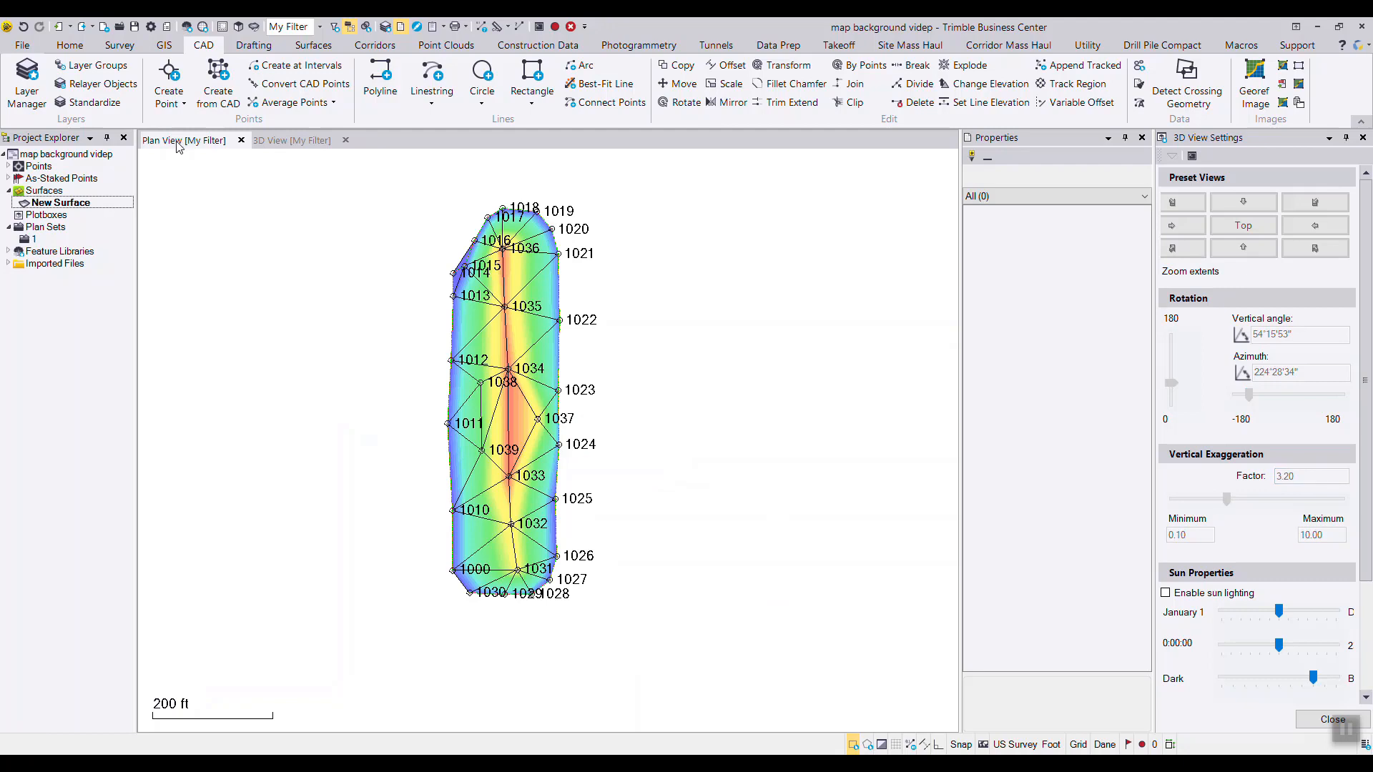
left_click(284, 141)
left_click_drag(184, 163, 925, 673)
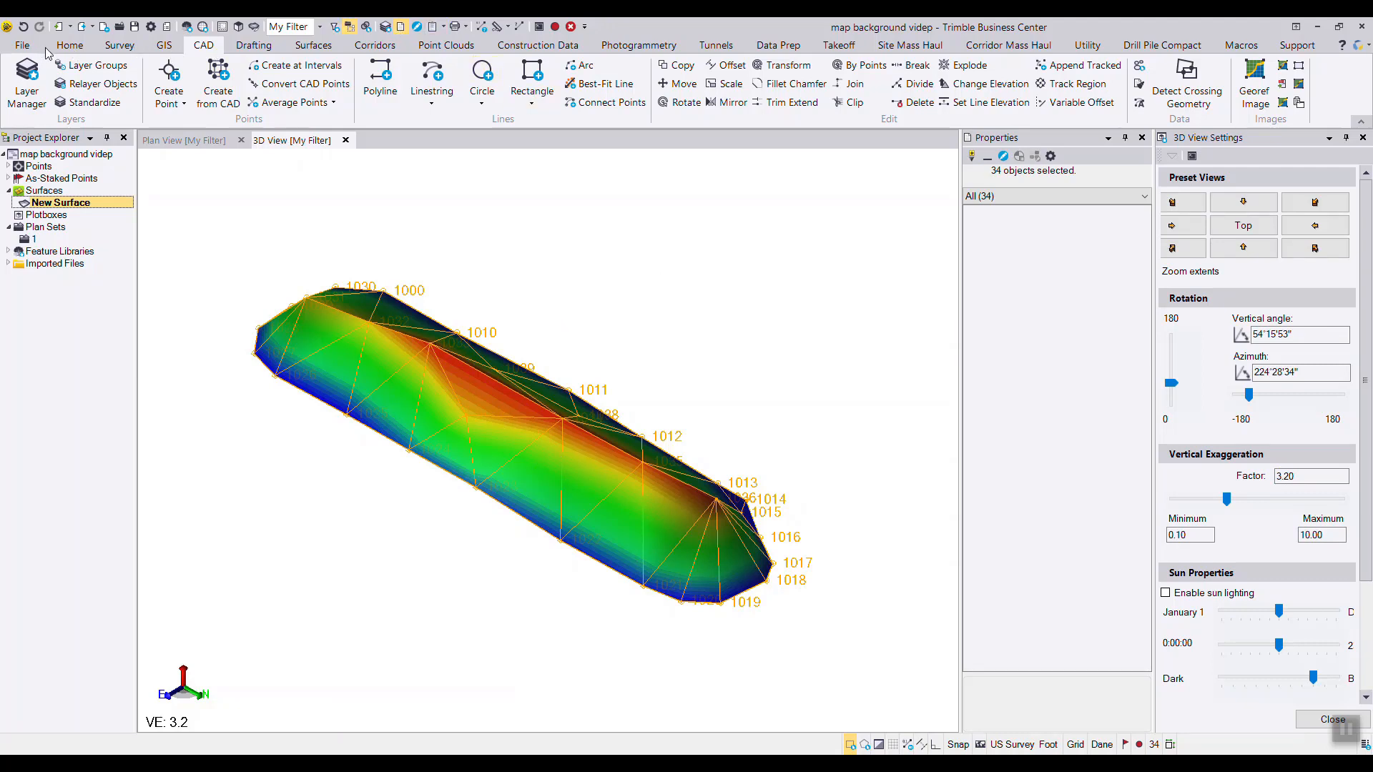
left_click(69, 46)
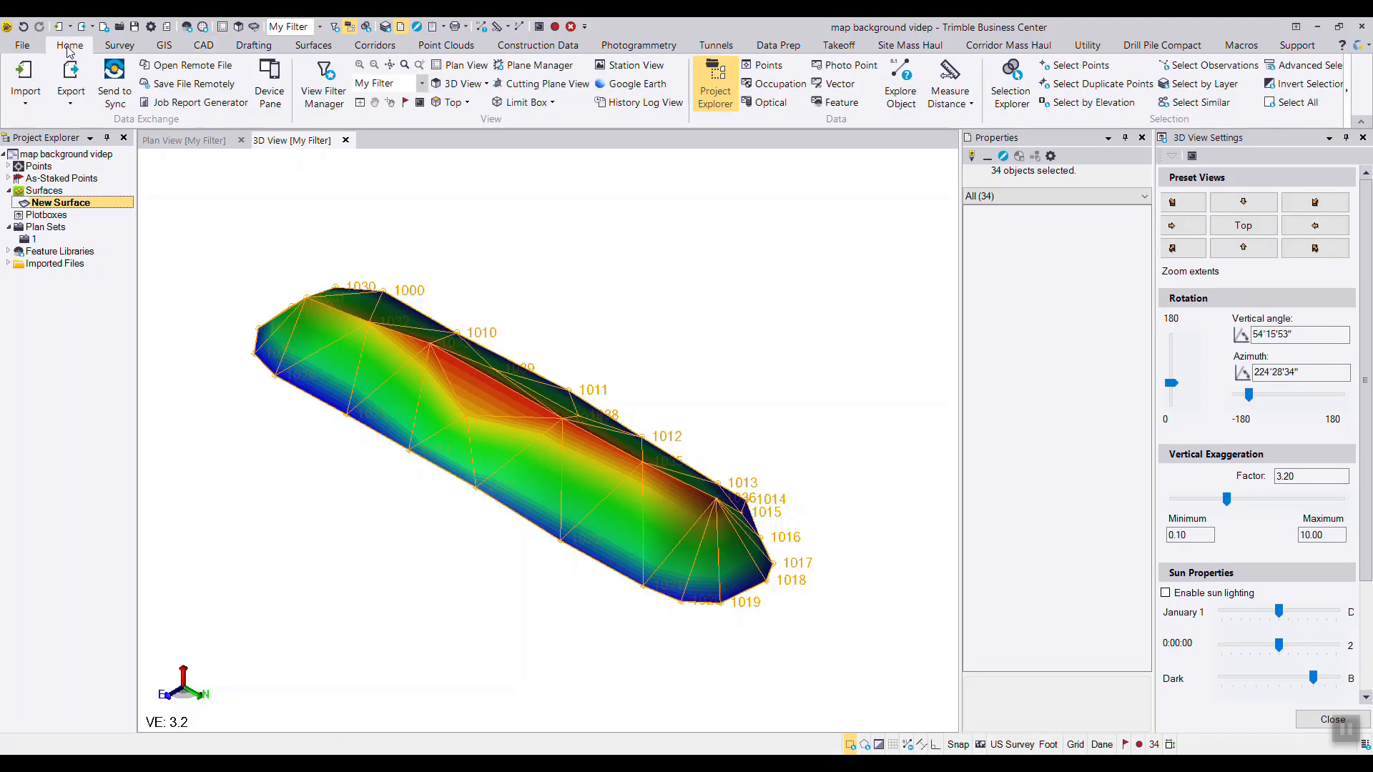
left_click(636, 85)
left_click(1253, 721)
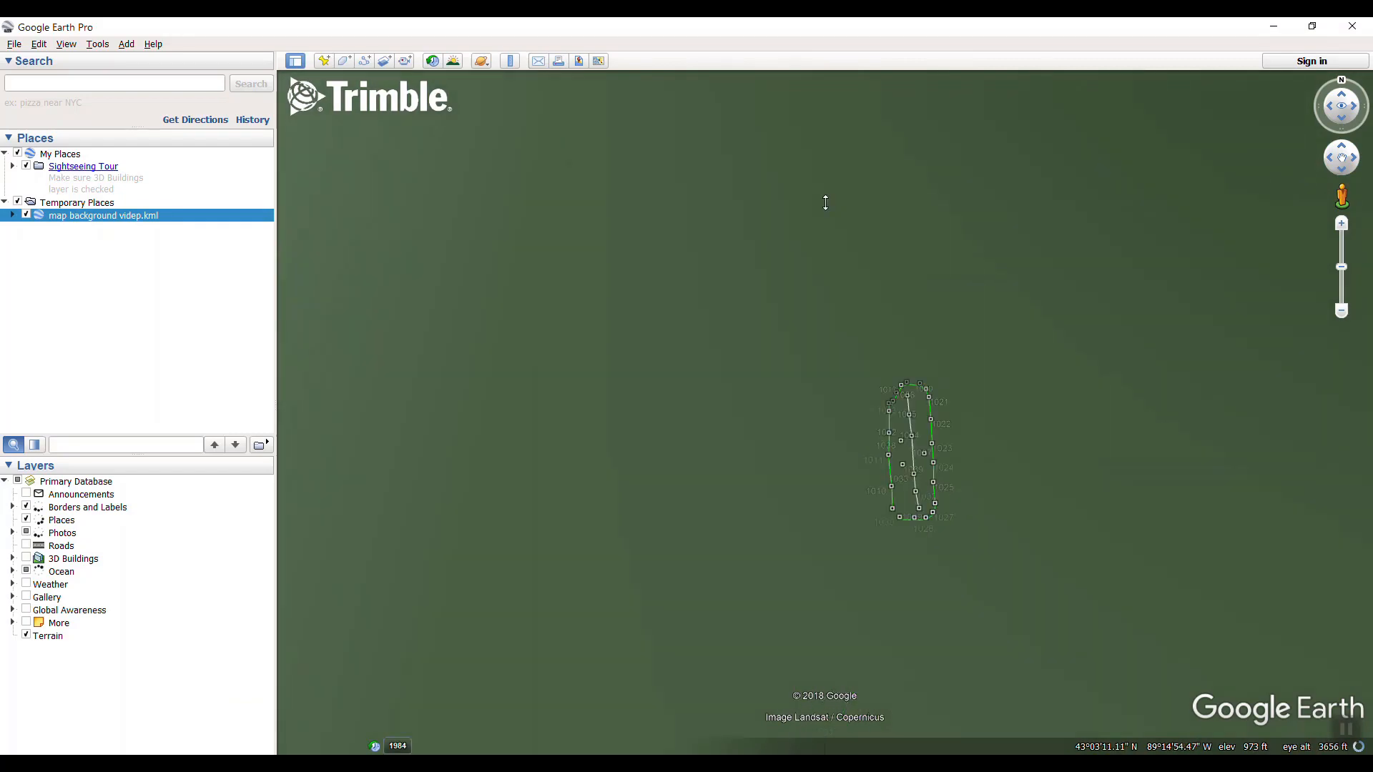
scroll(909, 426, "up", 3)
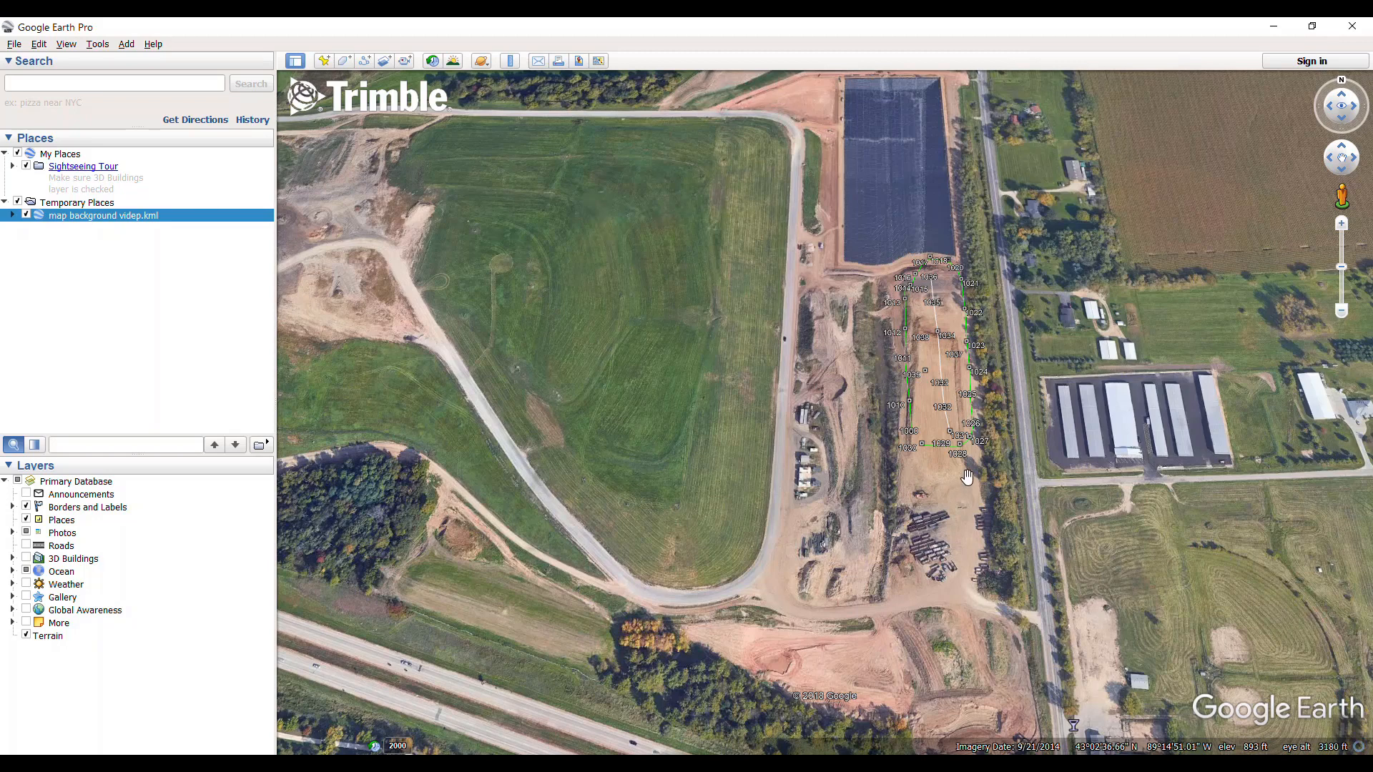
left_click(1352, 29)
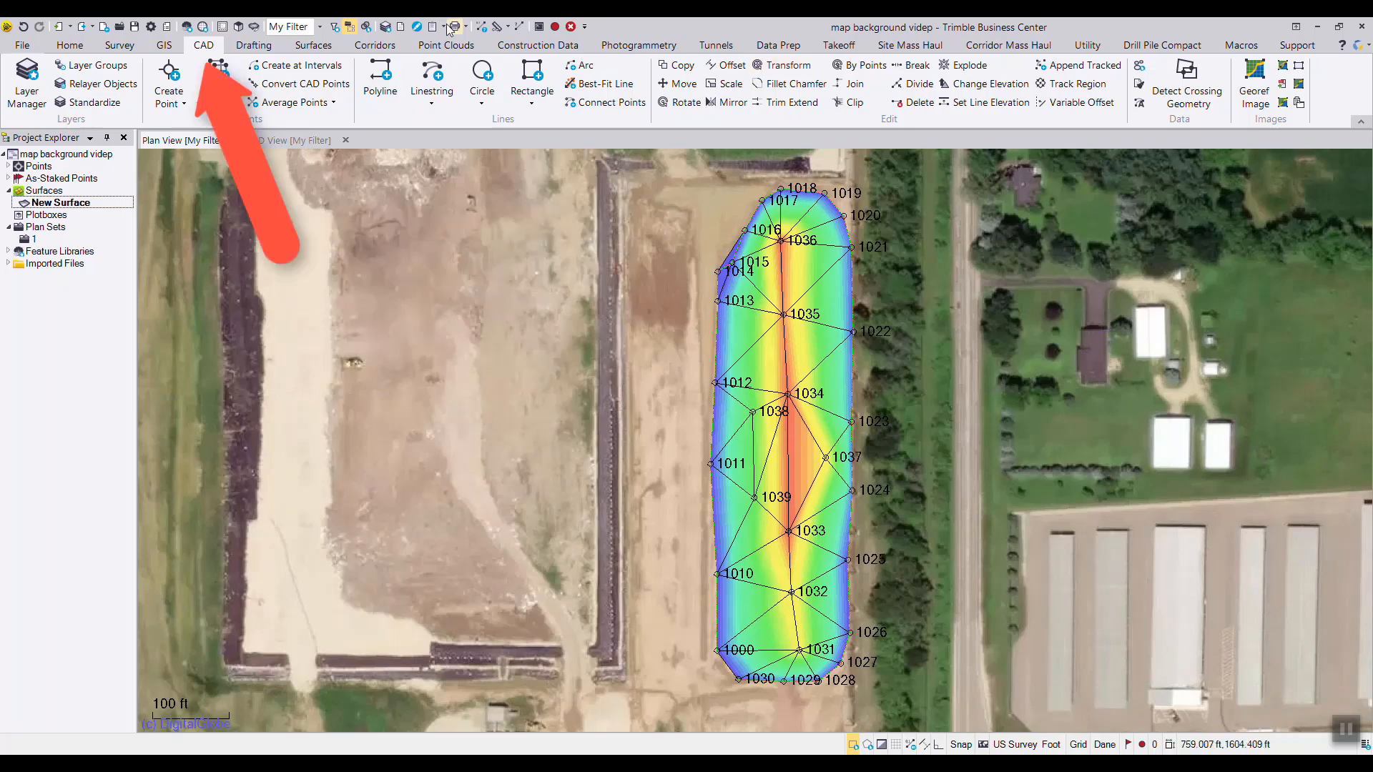
- Create an unrotated plotbox around the surface for image capture, about 4.4 inches wide and 13.7 inches high, with its lower left corner near point 1030
left_click(1299, 66)
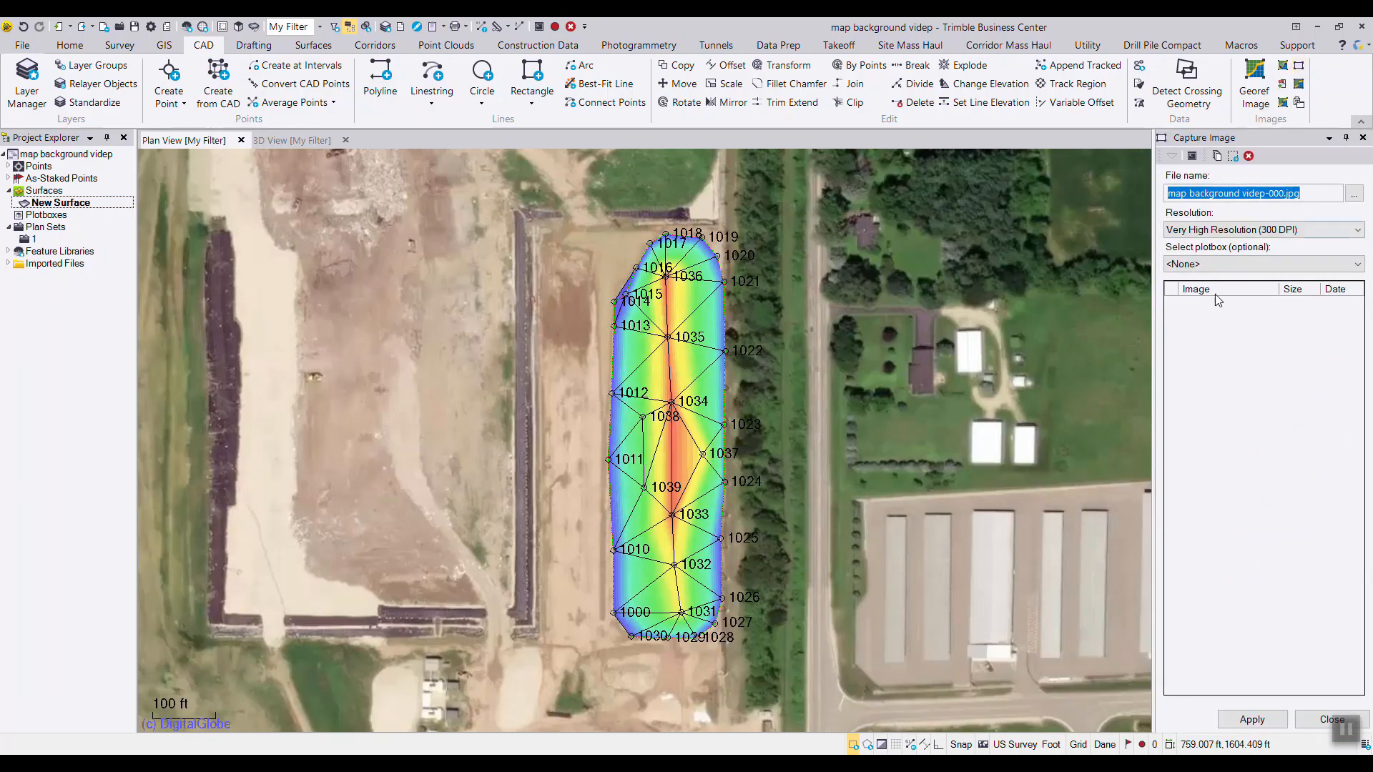
left_click(1233, 157)
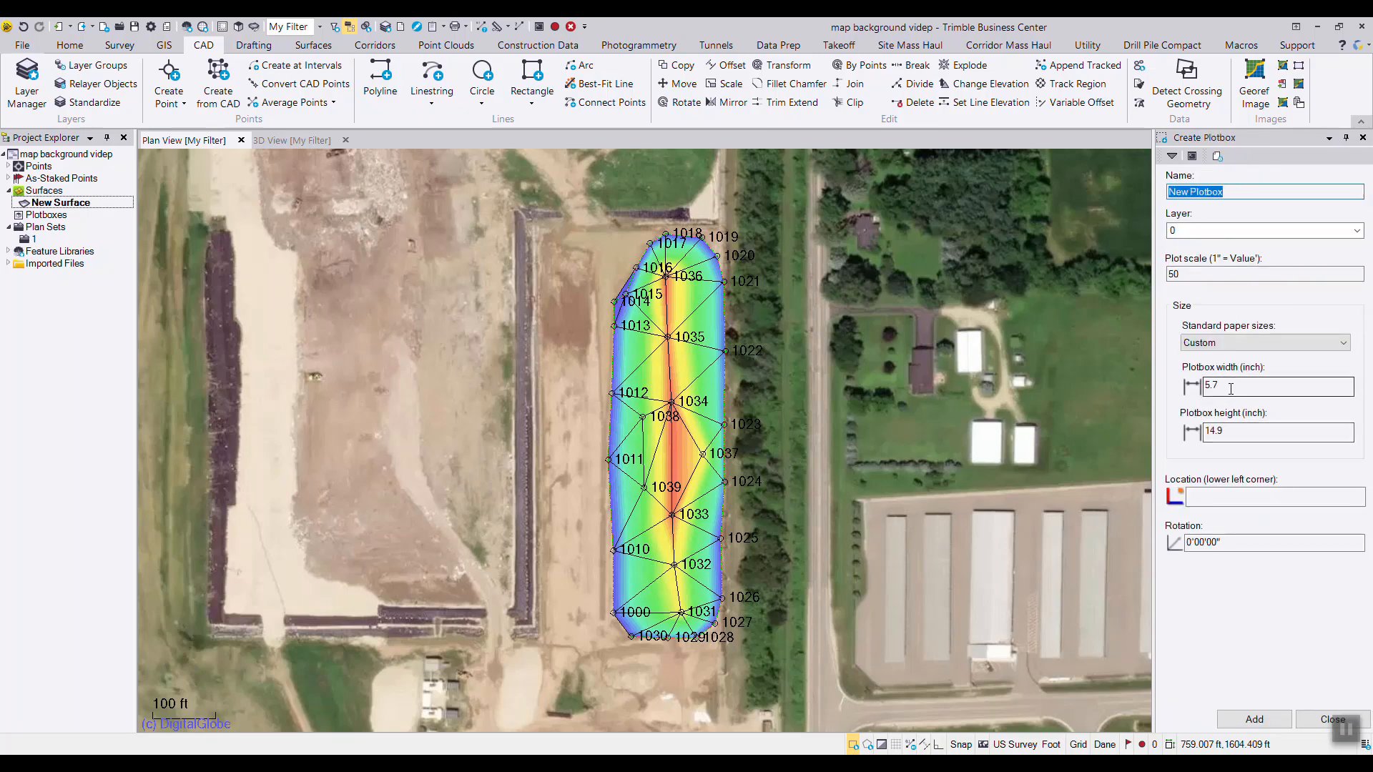
left_click(1231, 389)
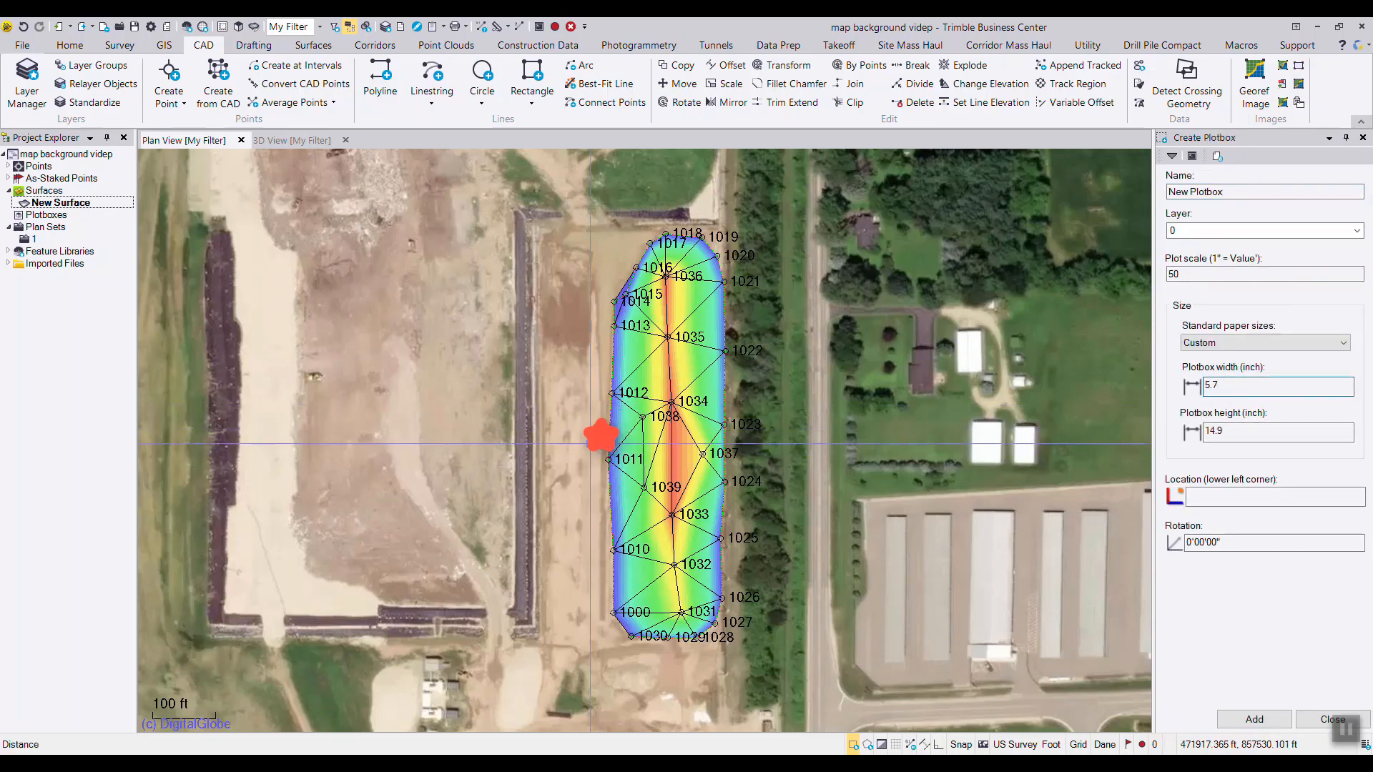
left_click(744, 434)
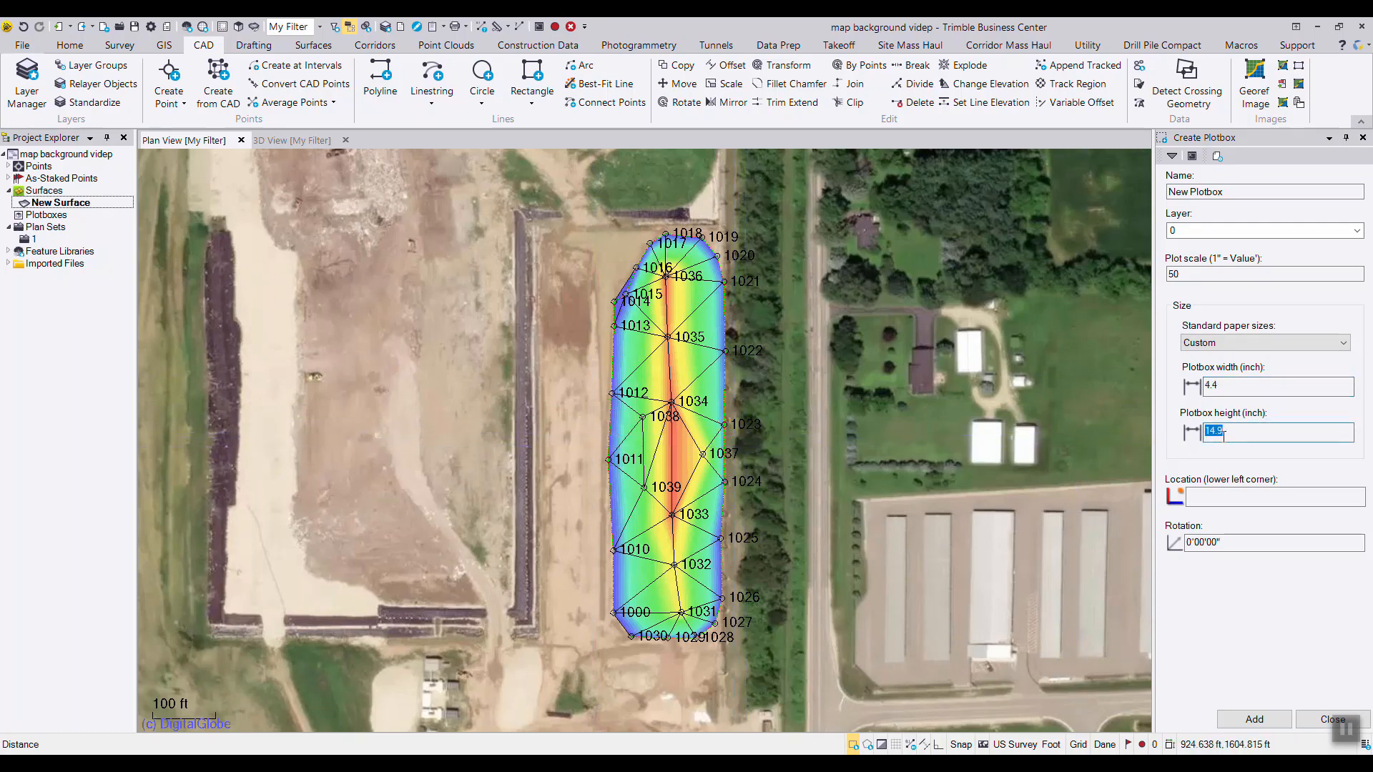
left_click(674, 660)
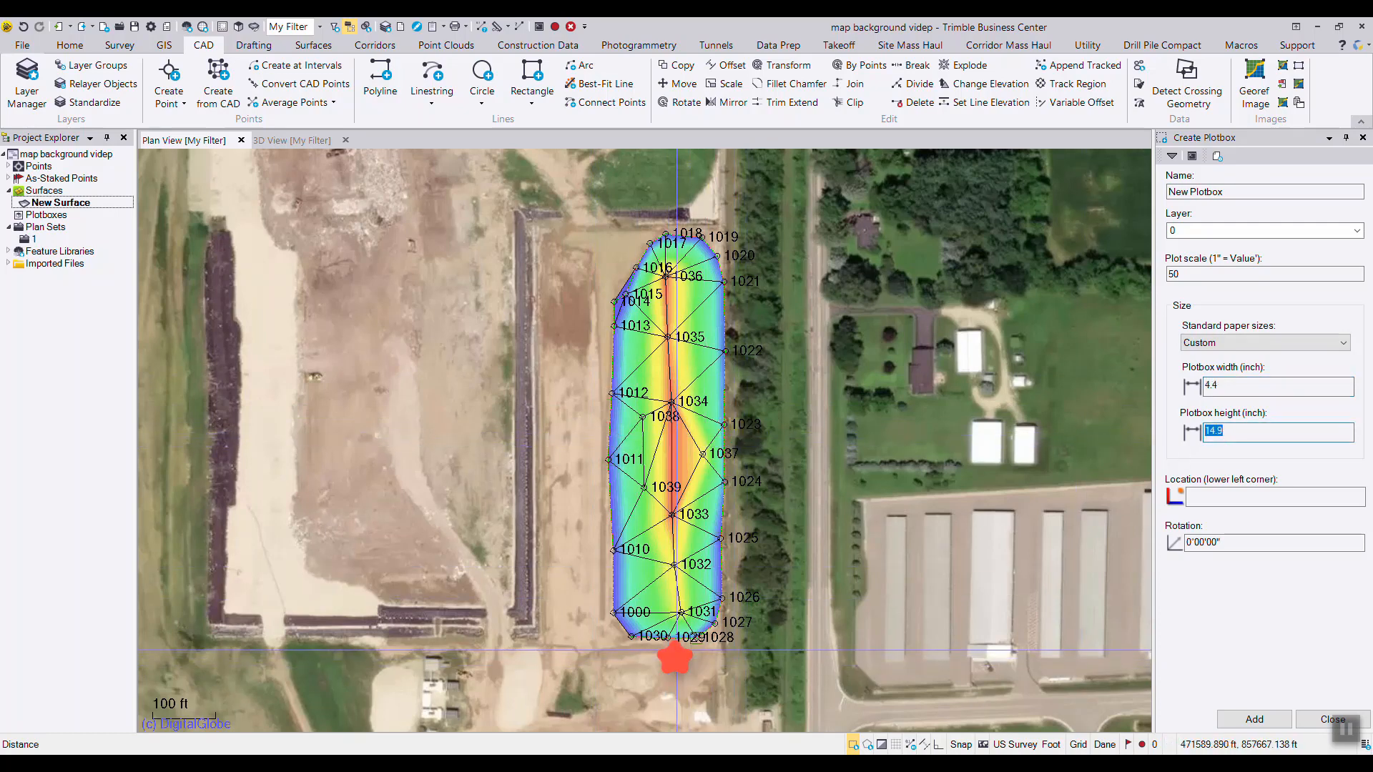
left_click(672, 210)
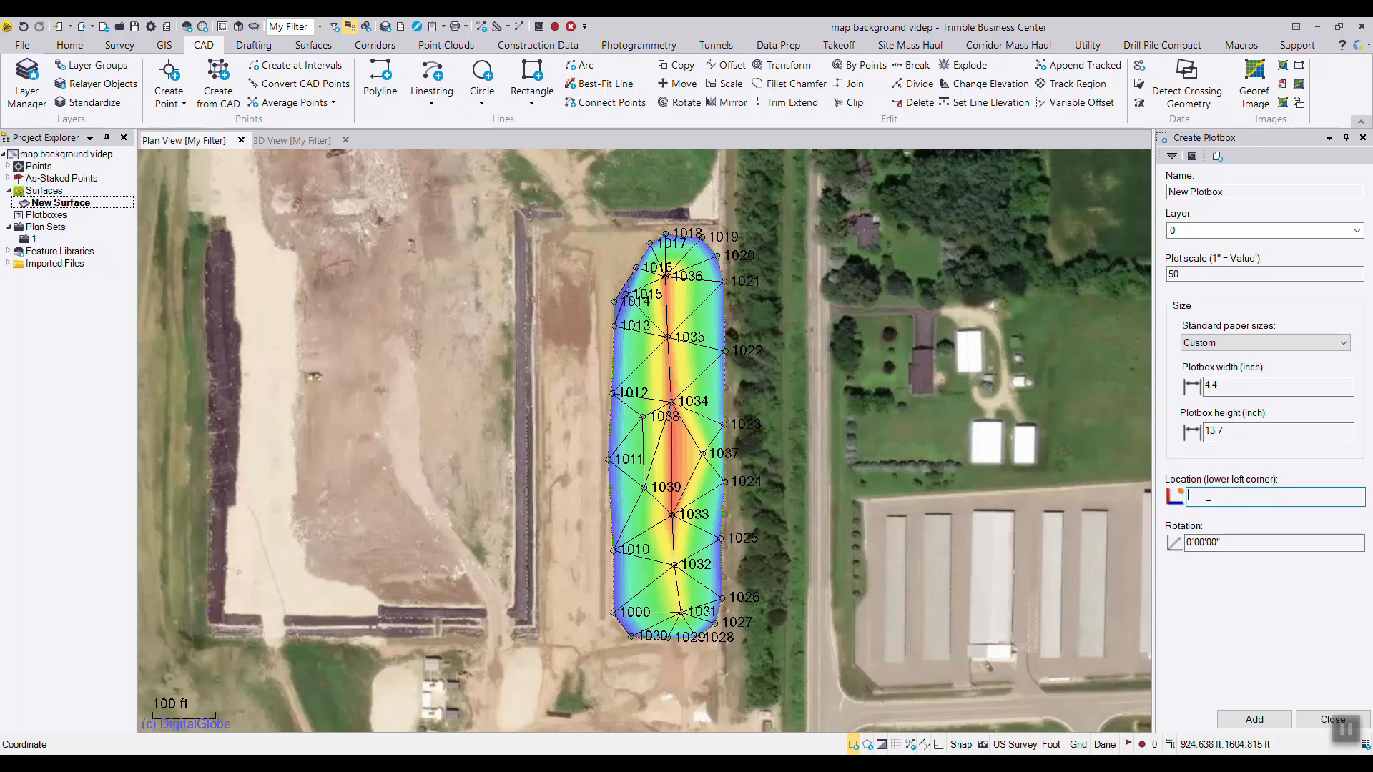
left_click(607, 656)
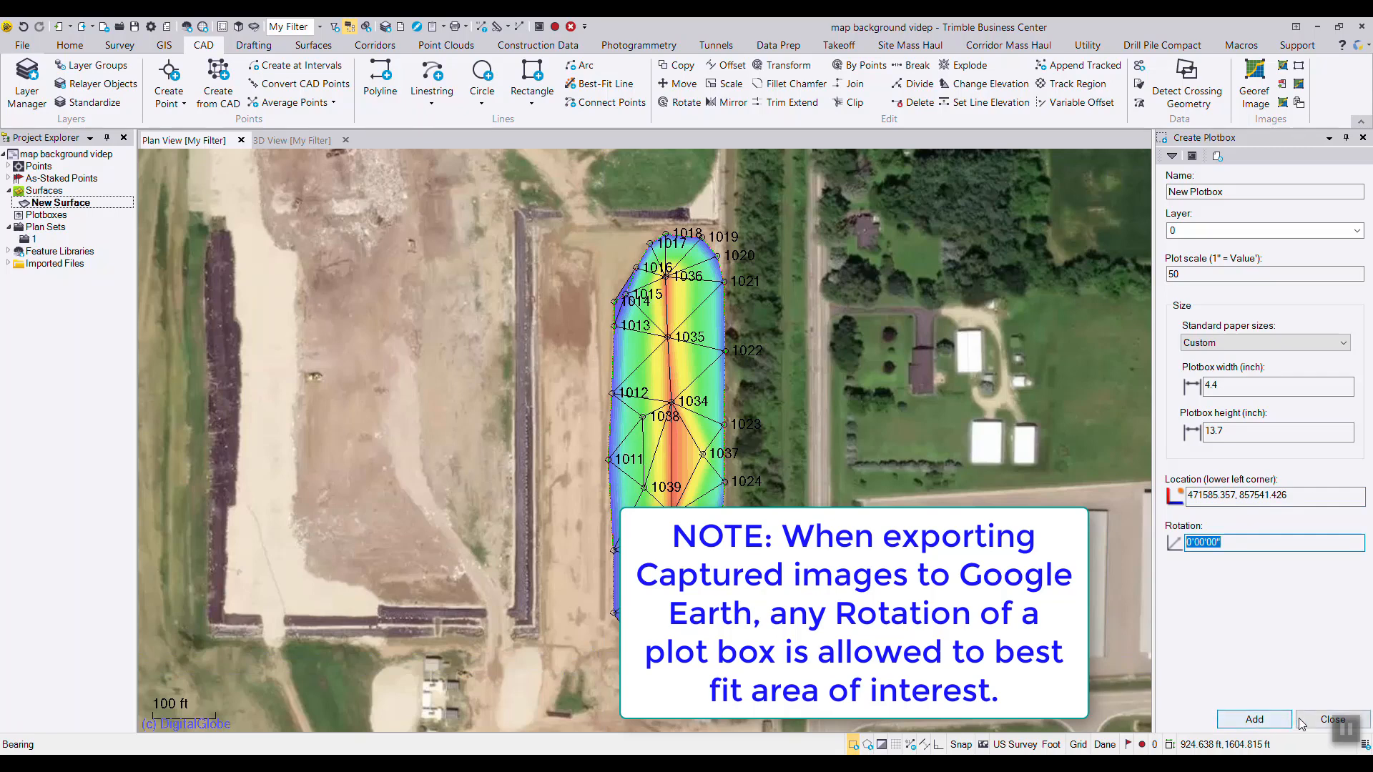
left_click(1258, 722)
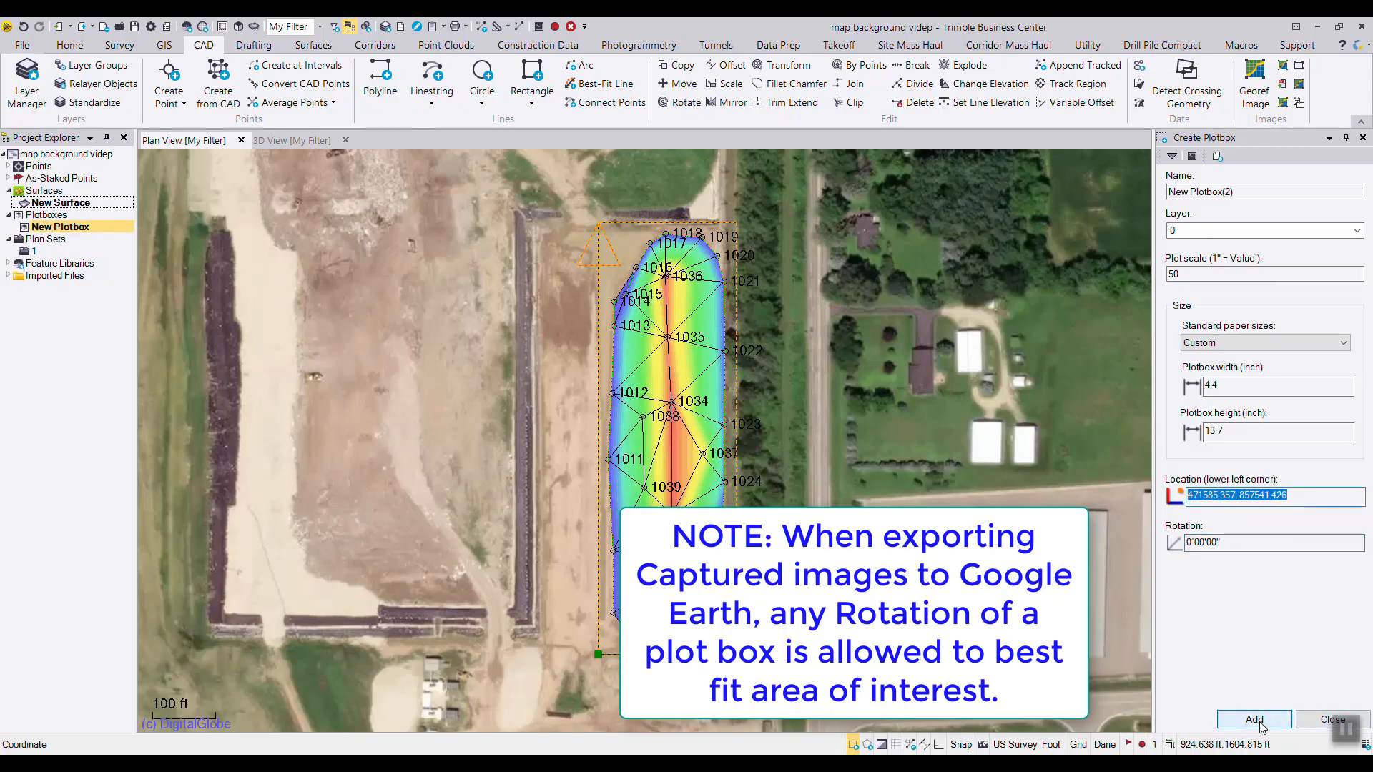
left_click(1313, 721)
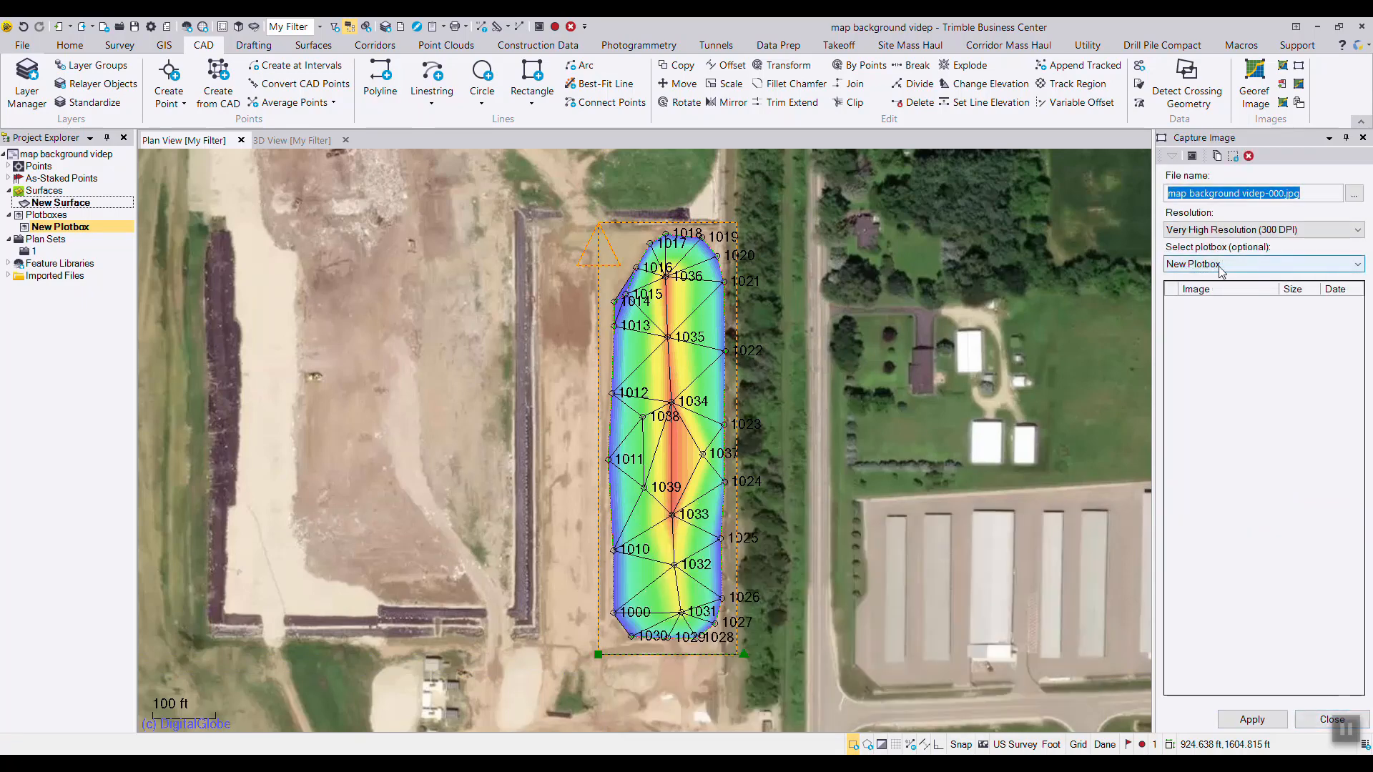
- Capture New Plotbox as map background videp-000.jpg at 300 DPI, then open the matching KML snapshot in Google Earth and inspect the overlay
left_click(1246, 721)
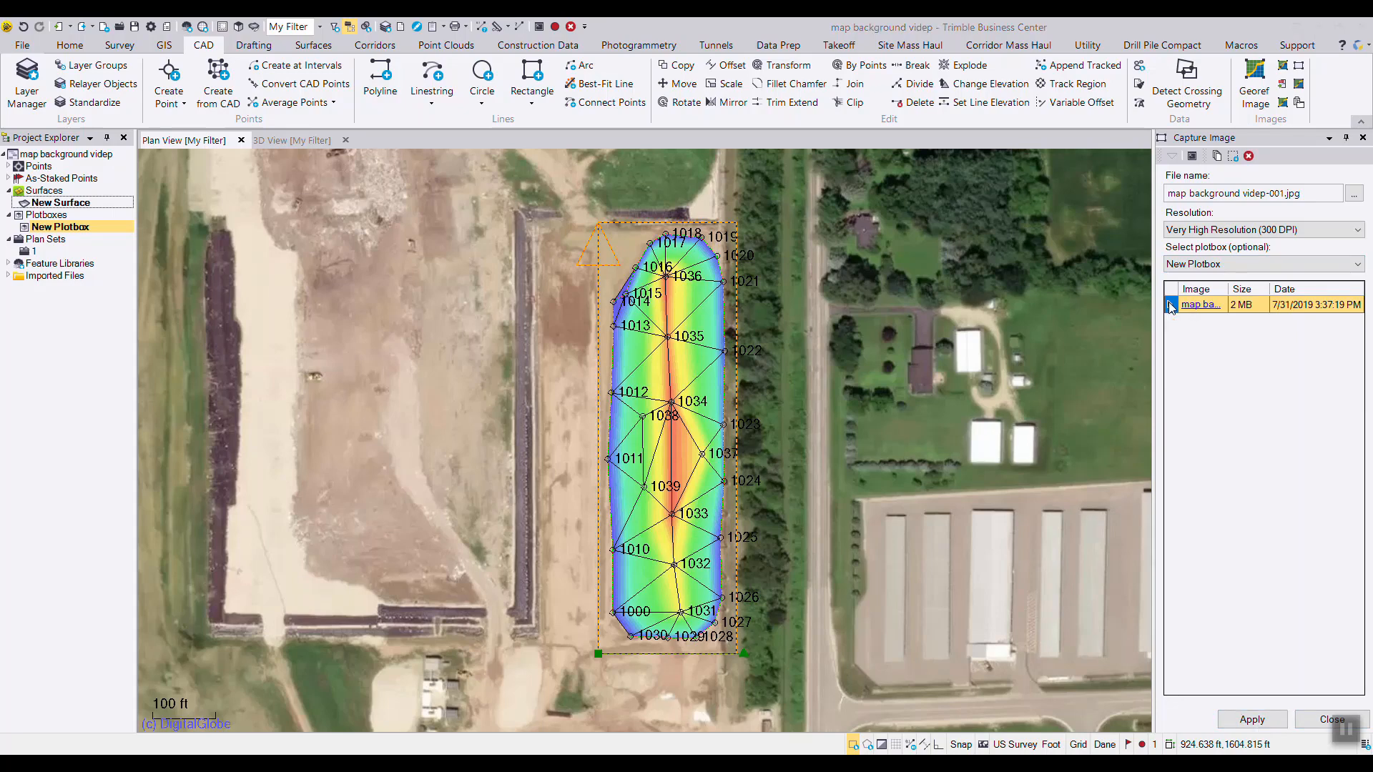
left_click(1195, 305)
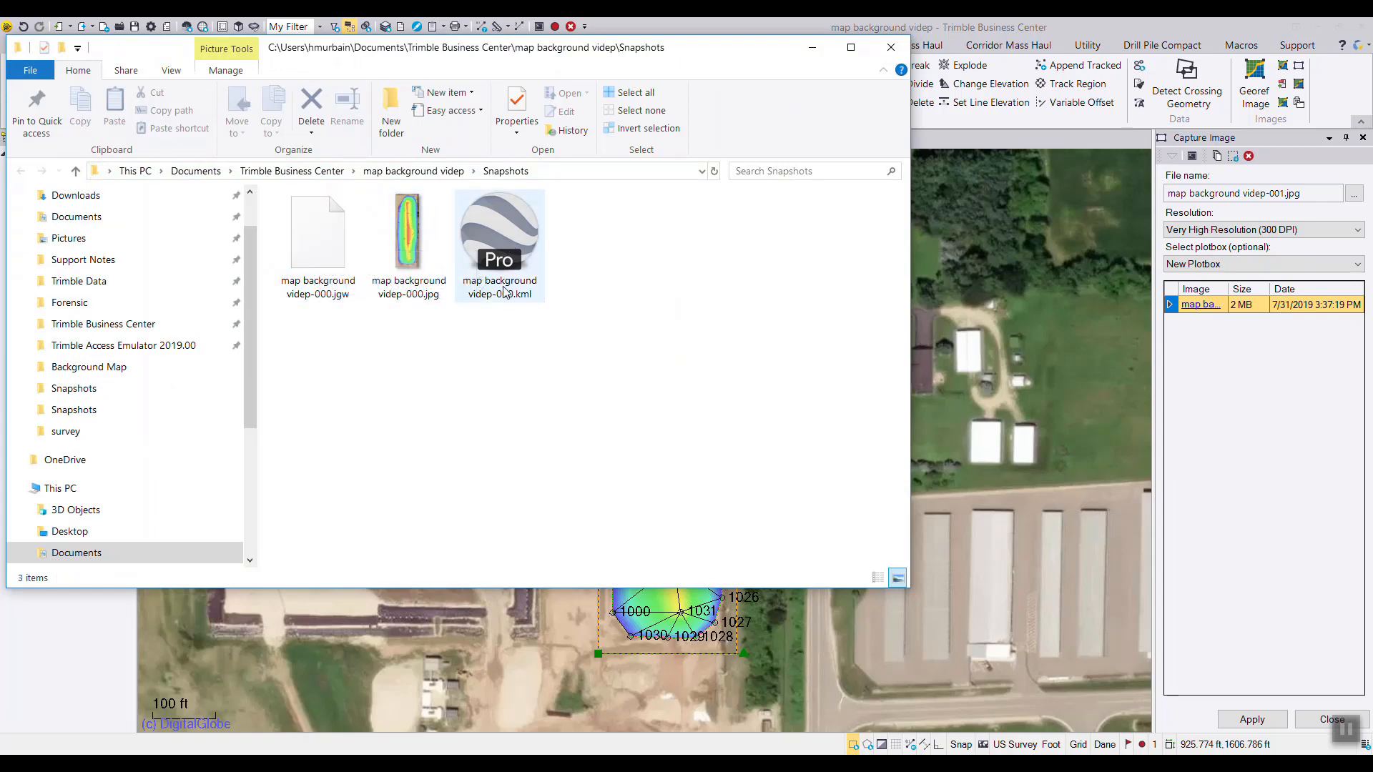
double_click(504, 232)
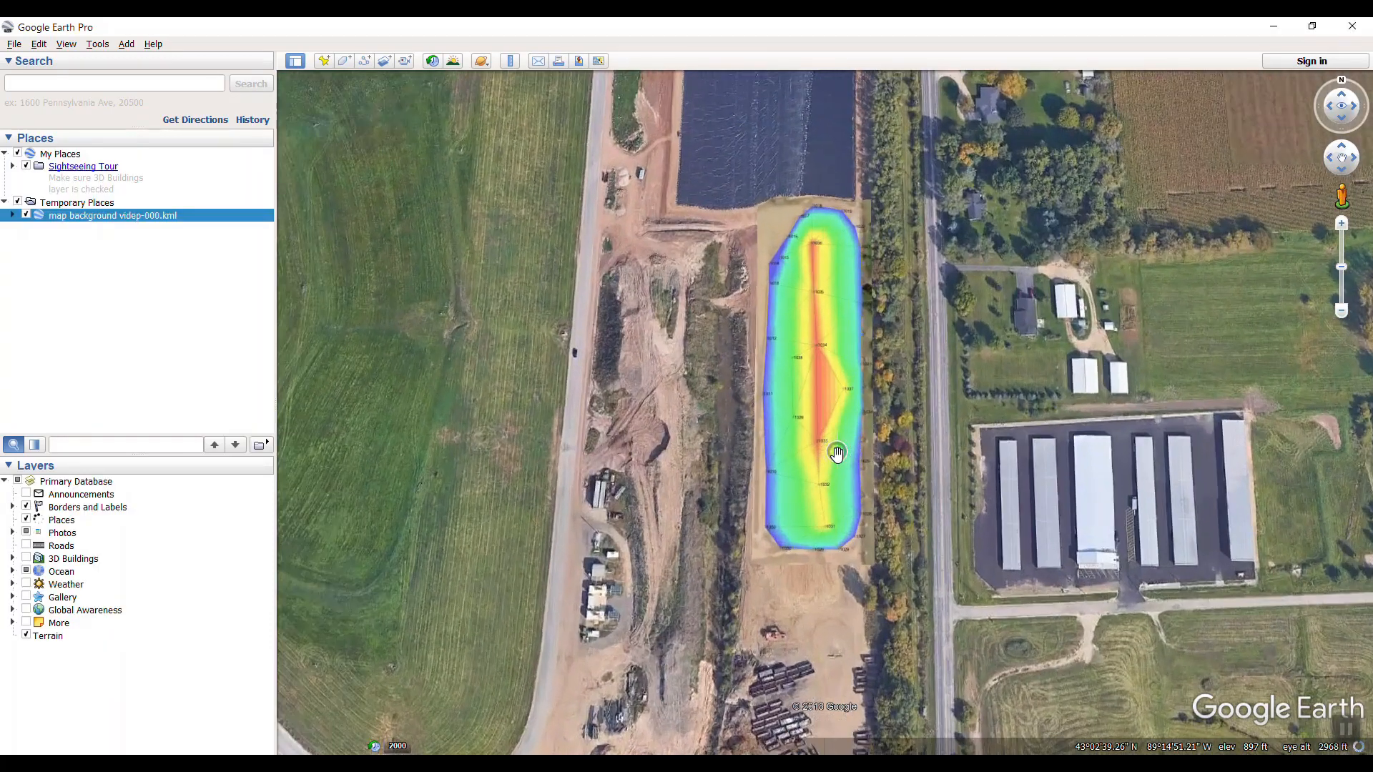
scroll(837, 455, "up", 3)
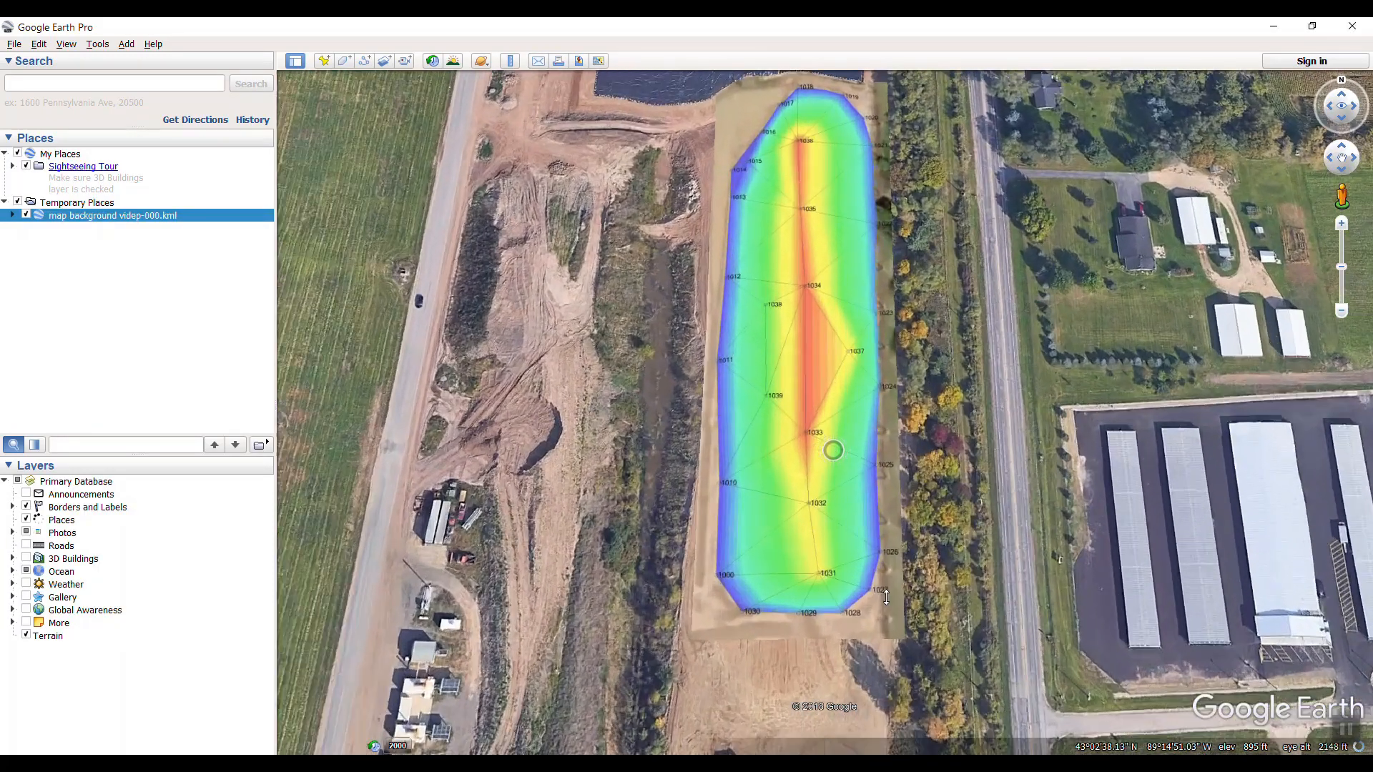